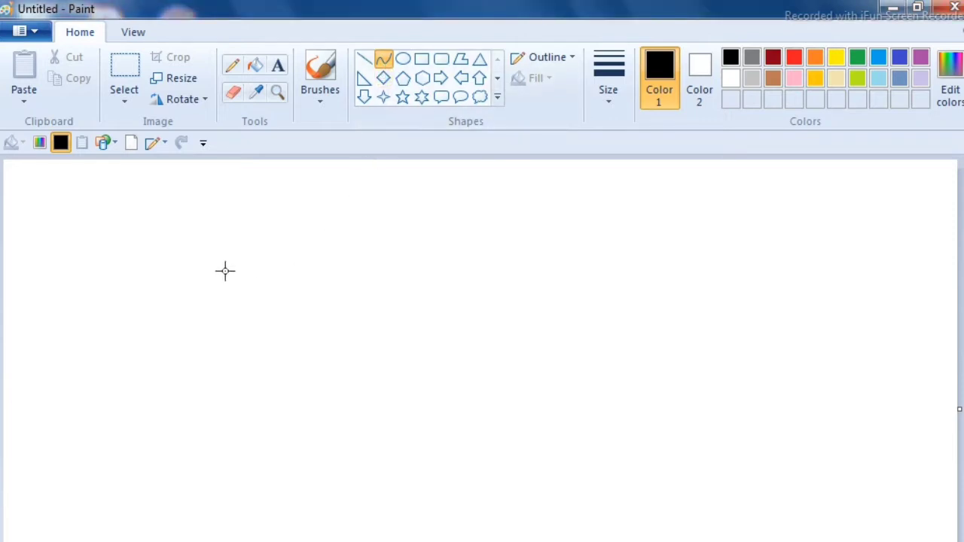
pyautogui.moveTo(225, 271)
pyautogui.mouseDown()
pyautogui.moveTo(519, 264)
pyautogui.moveTo(644, 280)
pyautogui.mouseUp()
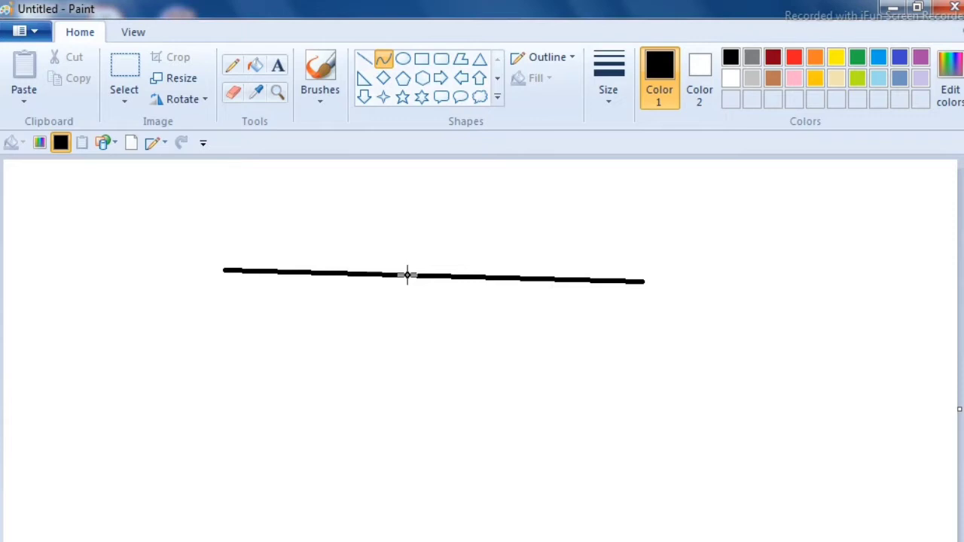
pyautogui.moveTo(405, 275); pyautogui.dragTo(405, 217)
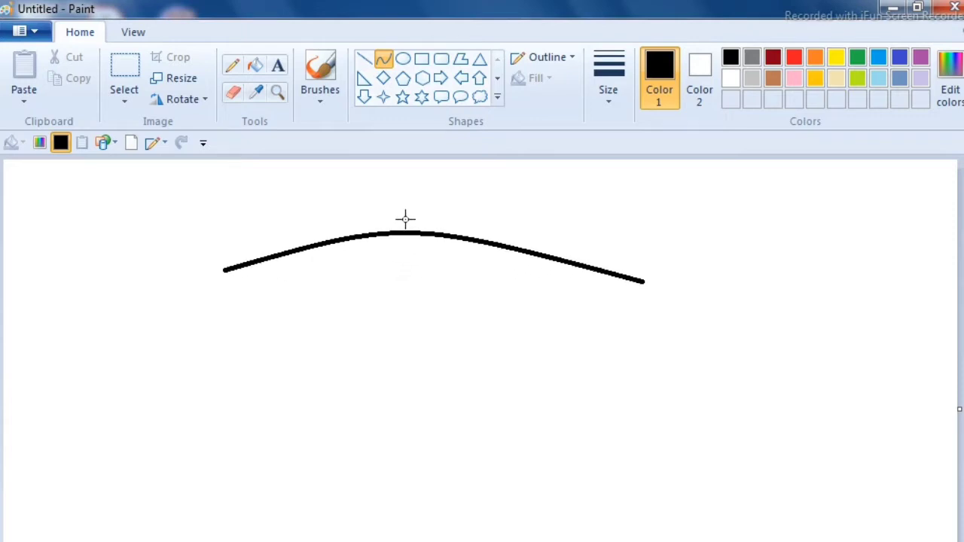
pyautogui.moveTo(455, 236); pyautogui.dragTo(465, 369)
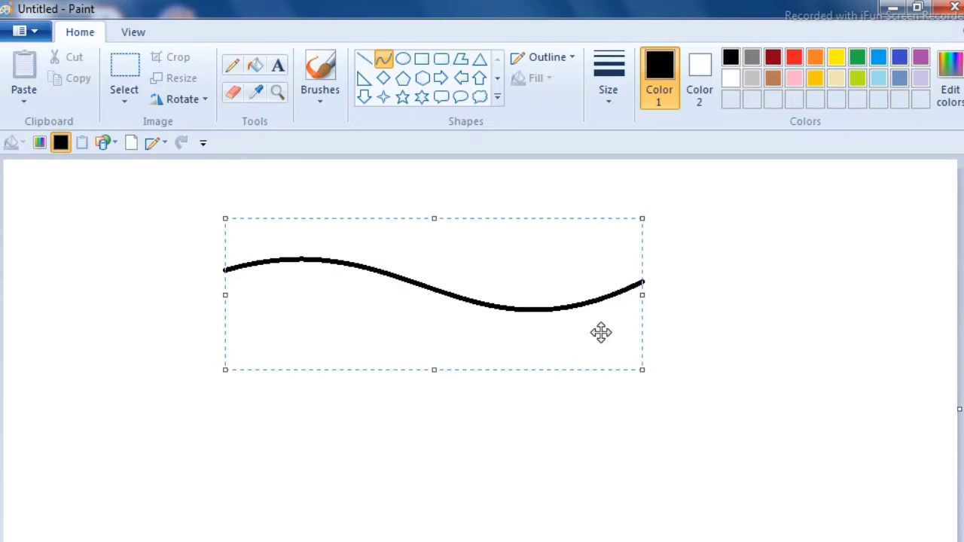
pyautogui.press('Delete')
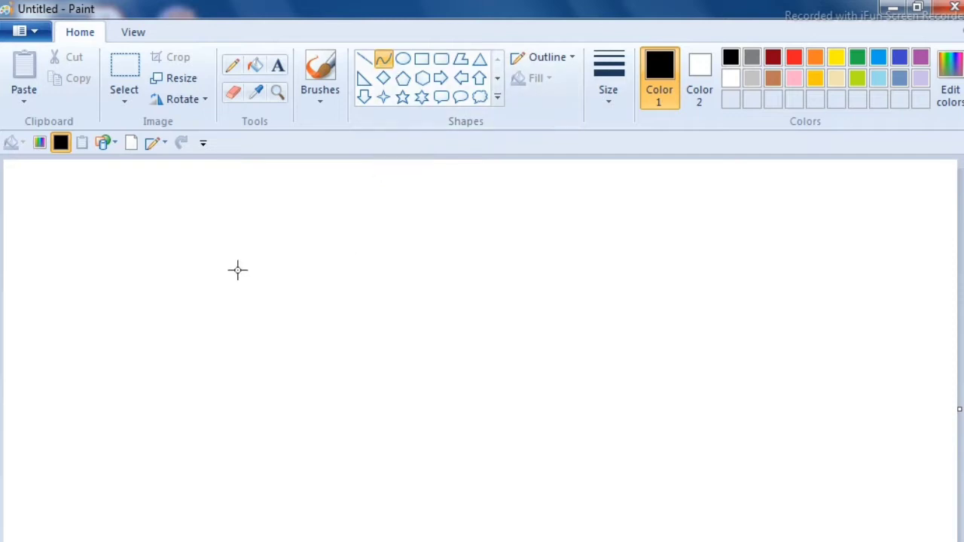
# - Draw a thick black S-shaped wave curve across the upper canvas and move it slightly up and to the right
pyautogui.moveTo(235, 273); pyautogui.dragTo(637, 279)
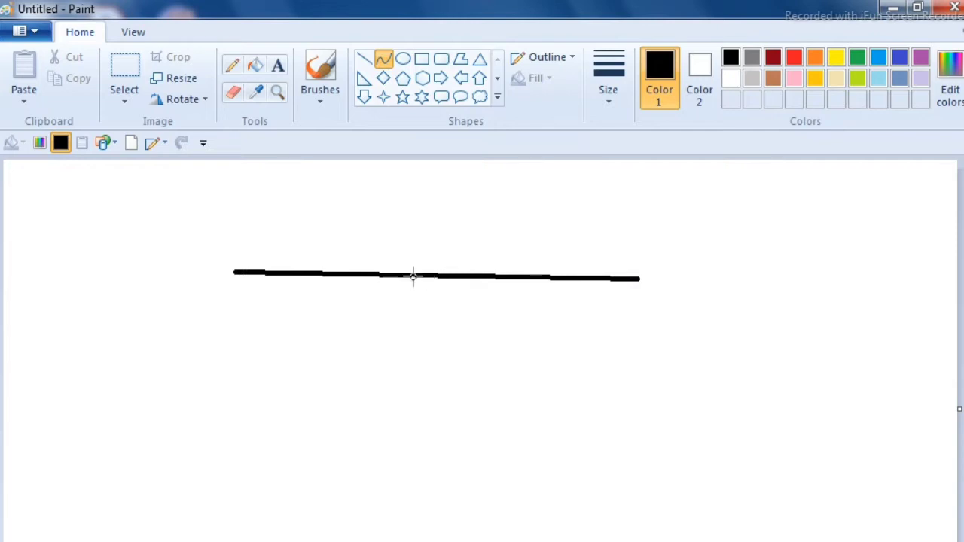
pyautogui.moveTo(413, 275); pyautogui.dragTo(511, 371)
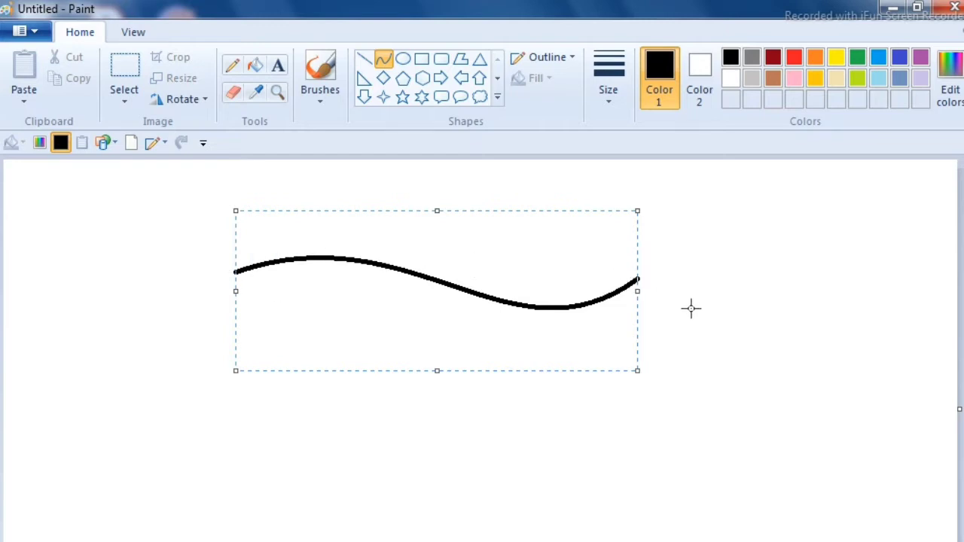
pyautogui.click(127, 75)
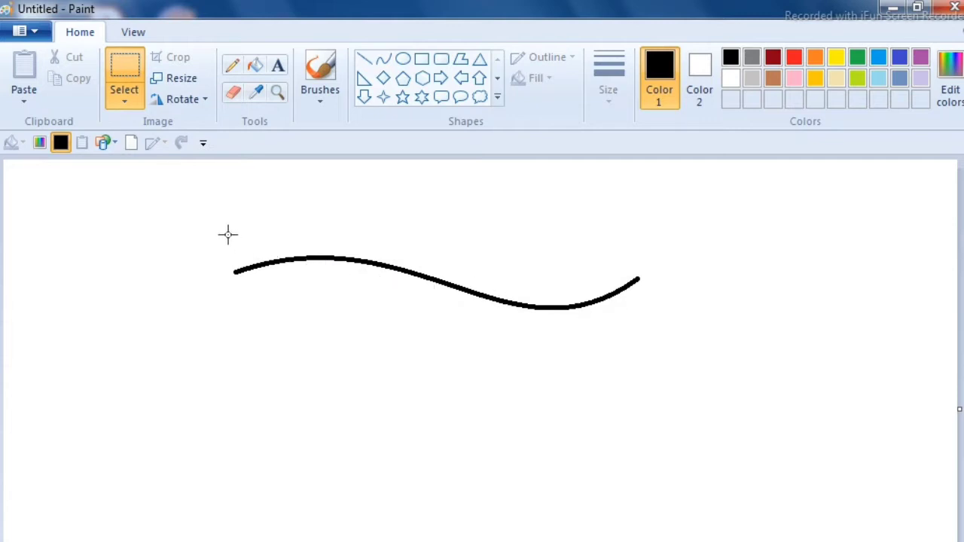
pyautogui.moveTo(227, 234); pyautogui.dragTo(644, 315)
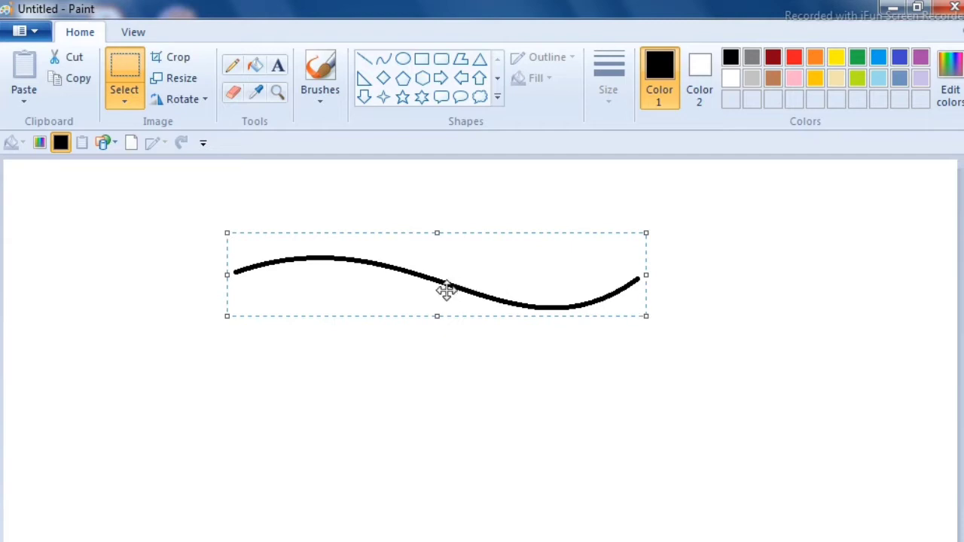
pyautogui.moveTo(441, 286); pyautogui.dragTo(452, 254)
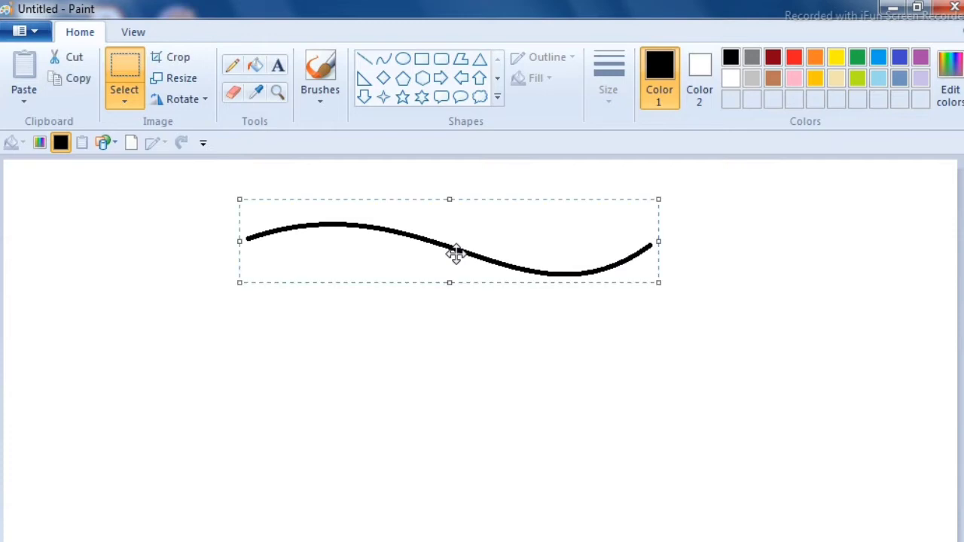
# - Copy the selected wave curve and place the pasted copy directly below the original
pyautogui.click(78, 81)
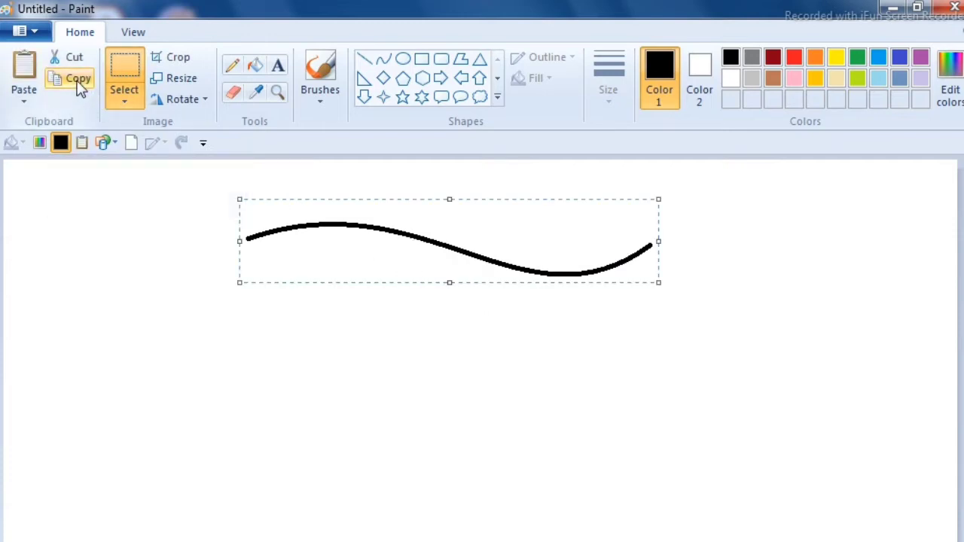
pyautogui.click(24, 71)
pyautogui.moveTo(127, 188); pyautogui.dragTo(368, 319)
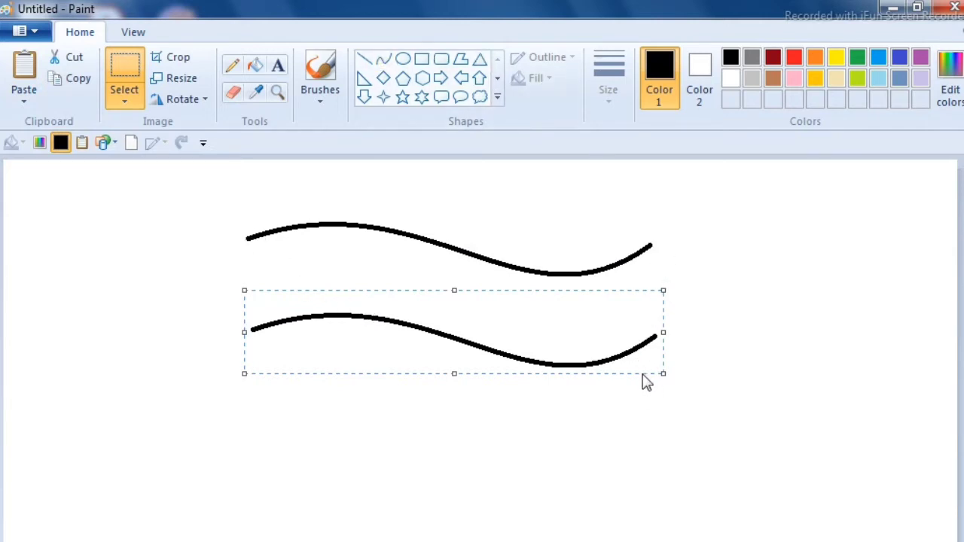
# - Show the gridlines and nudge the copied curve left until it lines up under the original
pyautogui.click(133, 33)
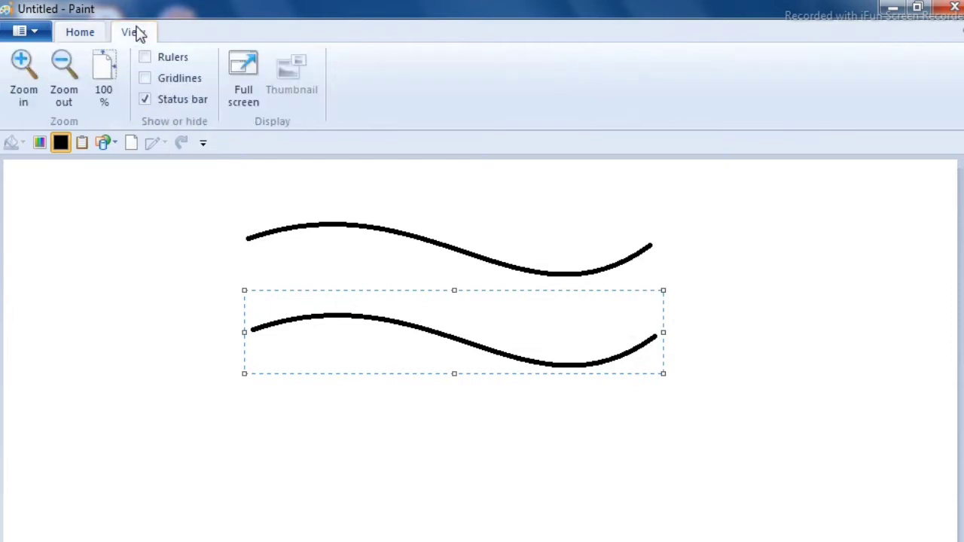
pyautogui.click(145, 78)
pyautogui.click(89, 34)
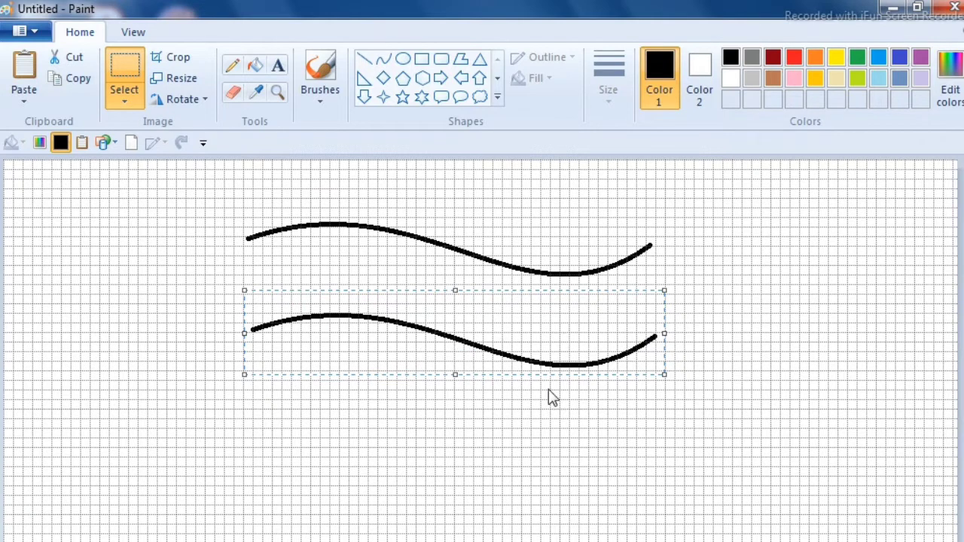
pyautogui.press('Left')
pyautogui.press('Left')
pyautogui.press('Left')
pyautogui.press('Left')
pyautogui.press('Left')
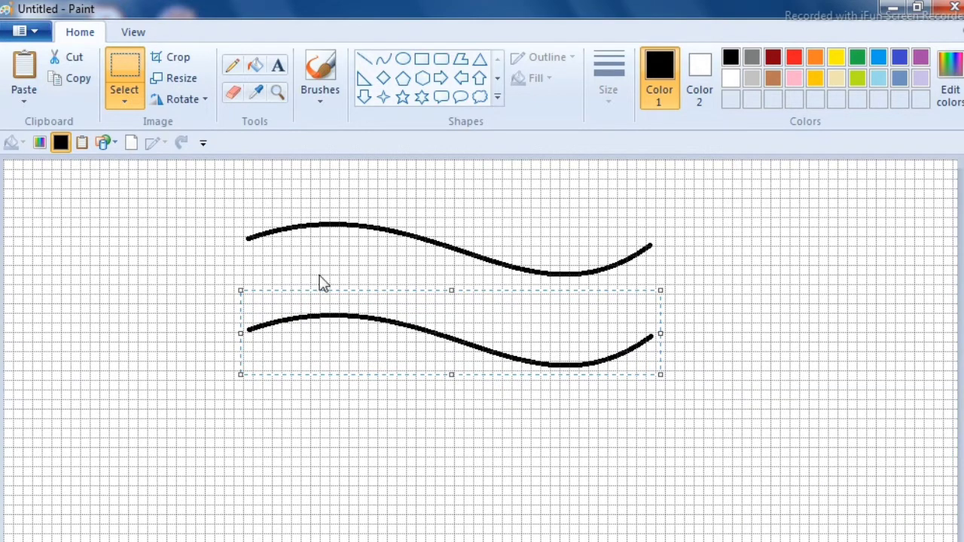
# - Paste two more copies of the wave curve, evenly spaced and aligned below the first two
pyautogui.click(25, 75)
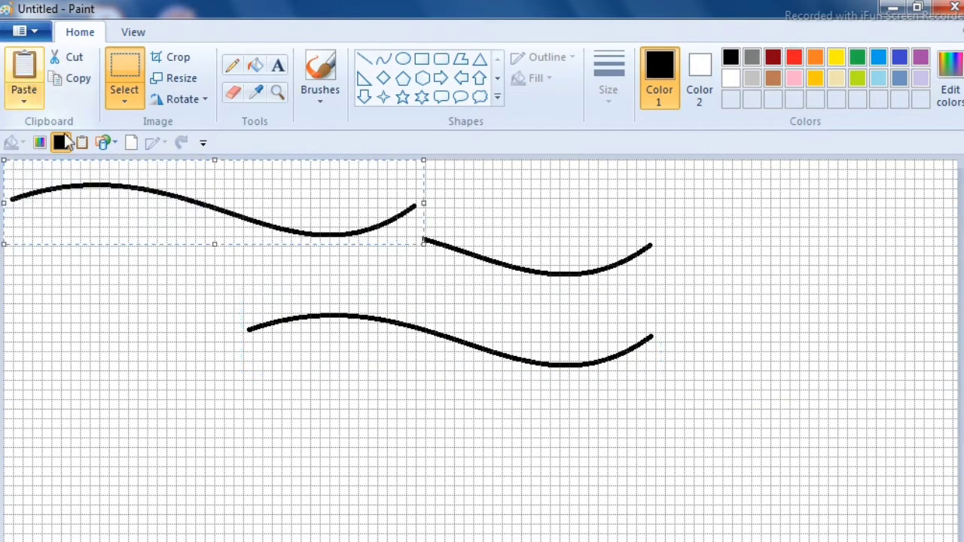
pyautogui.moveTo(142, 191); pyautogui.dragTo(380, 410)
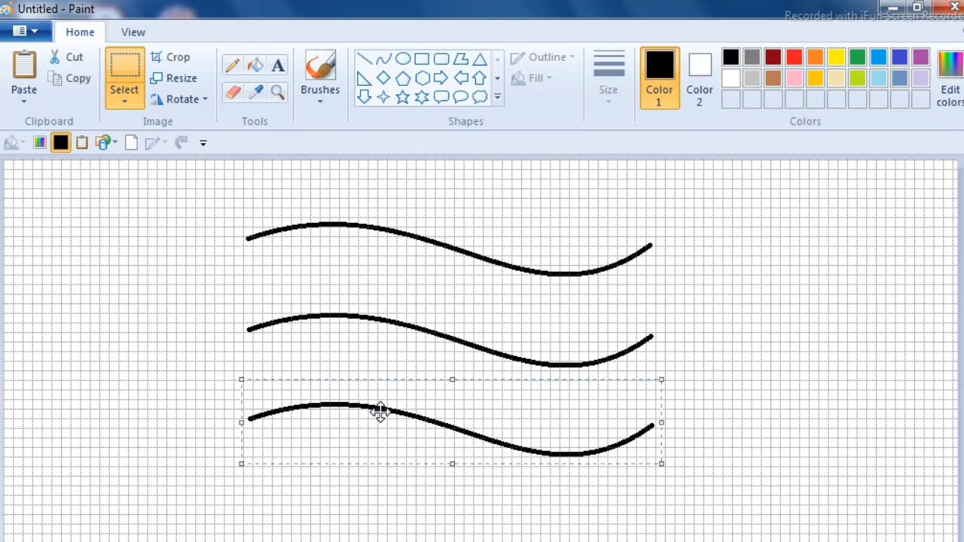
pyautogui.click(30, 69)
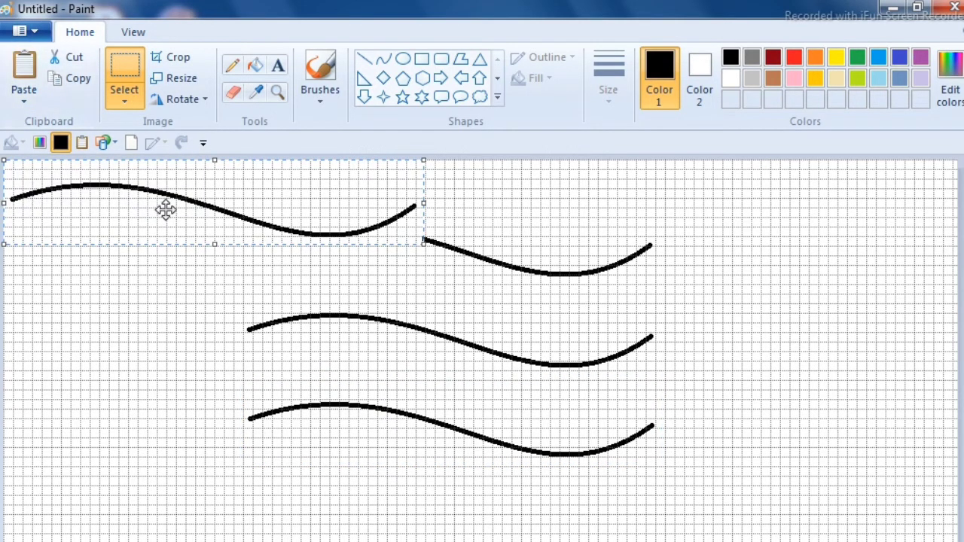
pyautogui.moveTo(168, 200); pyautogui.dragTo(407, 505)
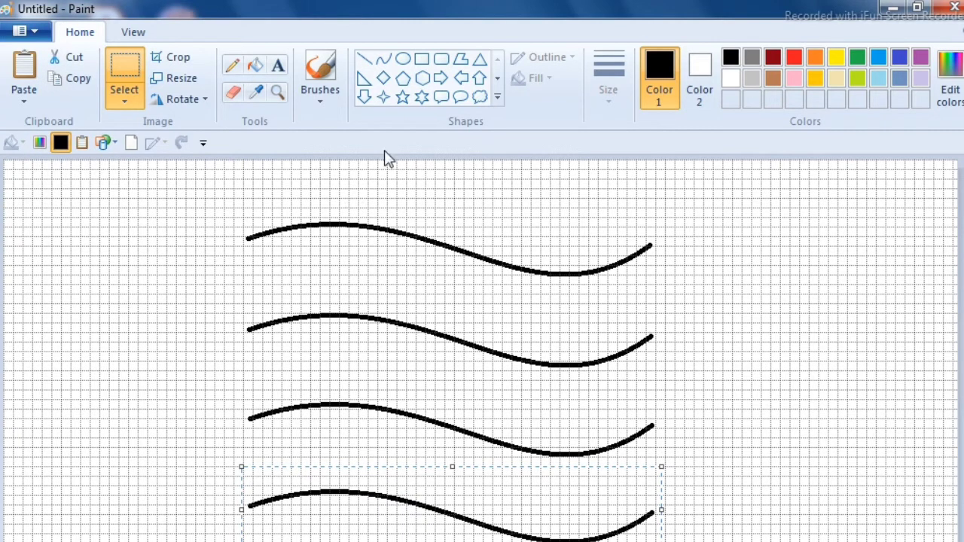
# - Connect the right ends of the four curves with a vertical line about 278 px long, and hide the gridlines
pyautogui.click(368, 63)
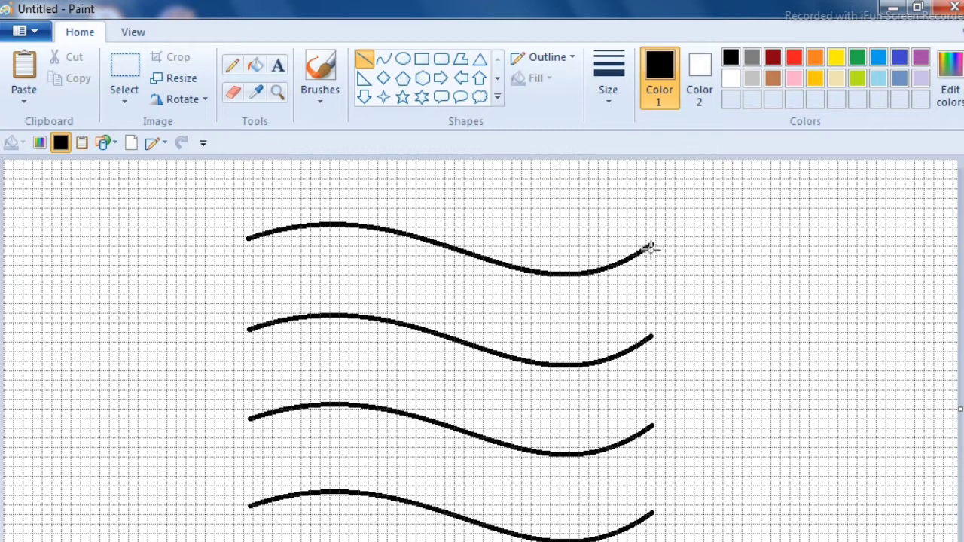
pyautogui.moveTo(652, 245); pyautogui.dragTo(655, 380)
pyautogui.moveTo(679, 479); pyautogui.dragTo(689, 506)
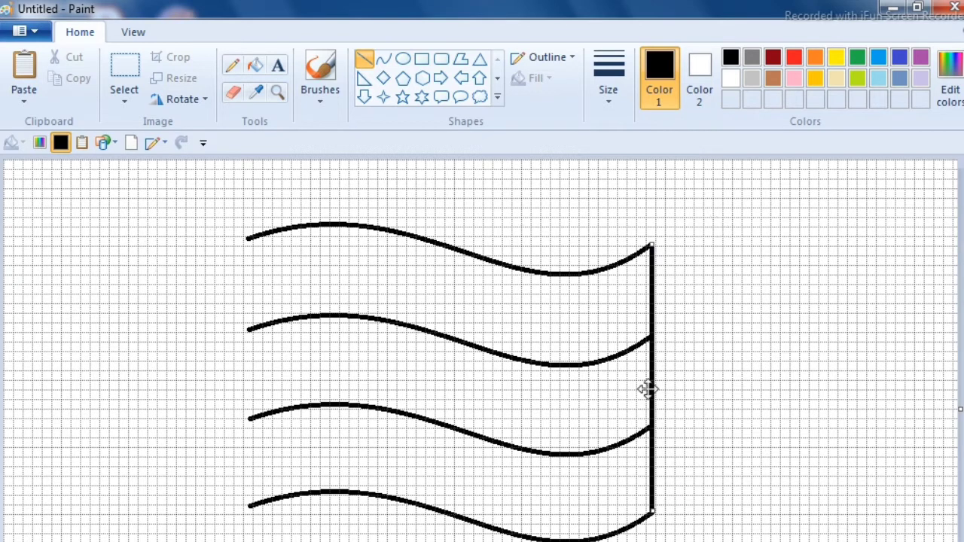
pyautogui.click(144, 35)
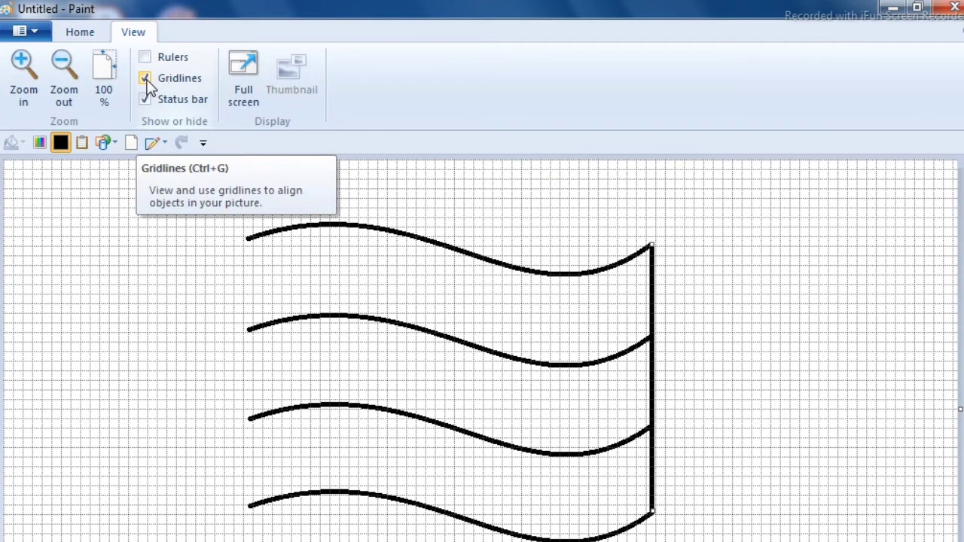
pyautogui.click(145, 79)
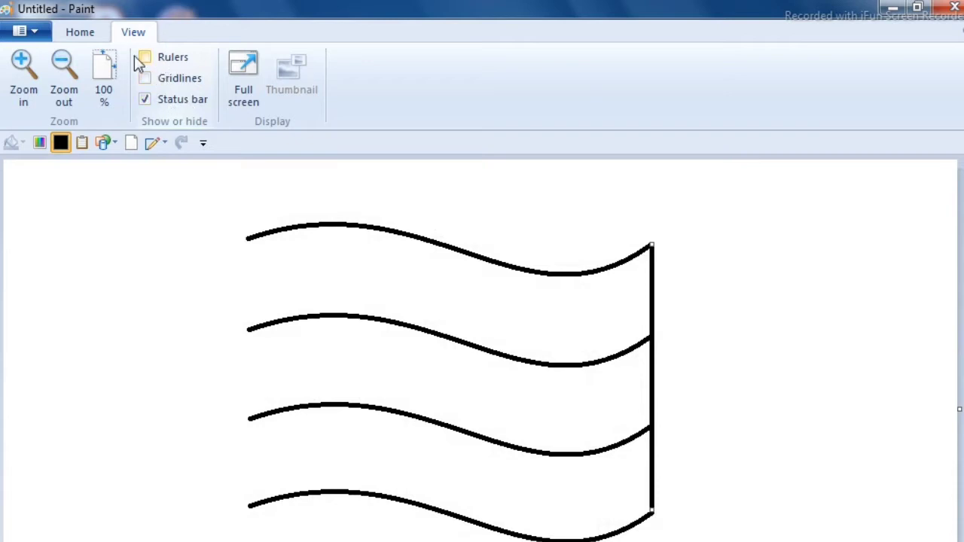
# - Enlarge the canvas to about 1096 × 1000 px and draw a pole rectangle about 13 × 665 px along the curves' left ends
pyautogui.click(79, 36)
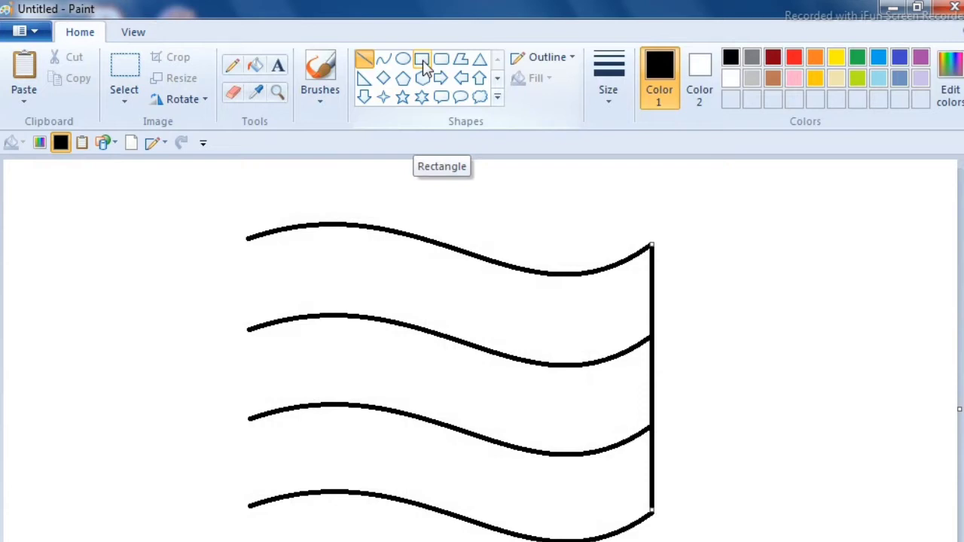
pyautogui.click(422, 60)
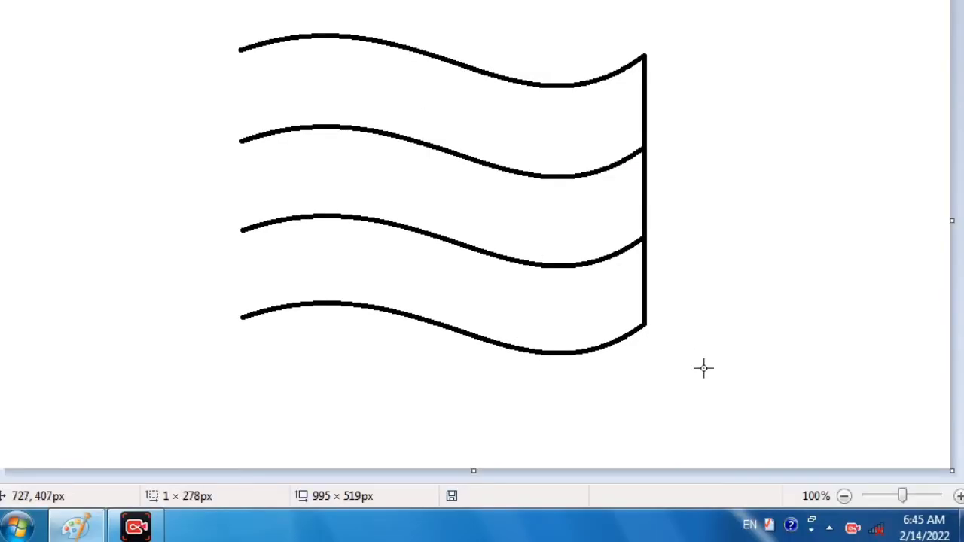
pyautogui.click(844, 497)
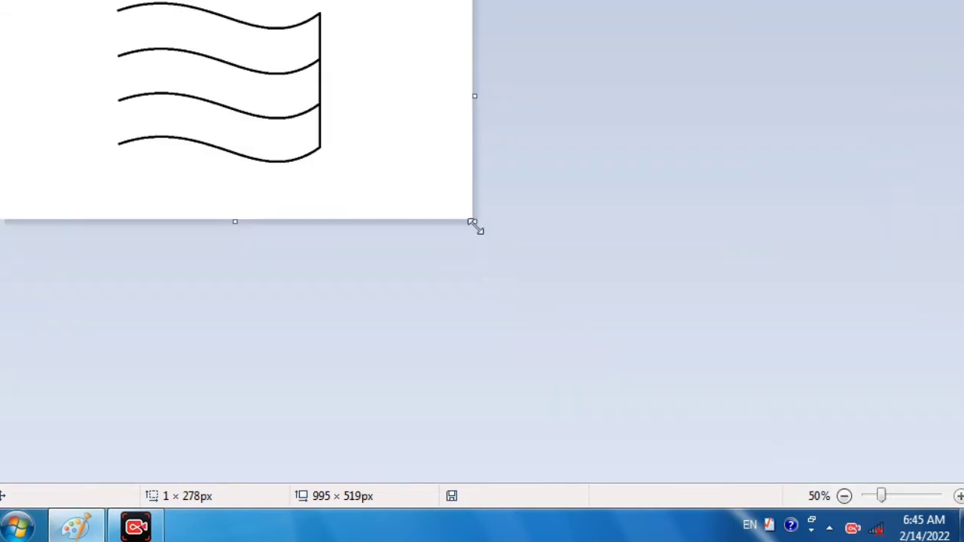
pyautogui.moveTo(472, 223); pyautogui.dragTo(520, 447)
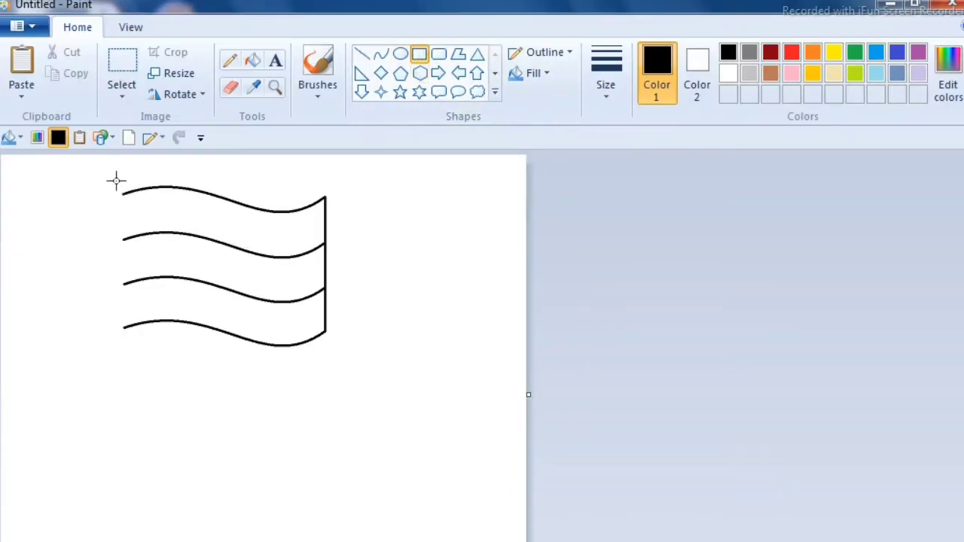
pyautogui.moveTo(116, 178); pyautogui.dragTo(122, 495)
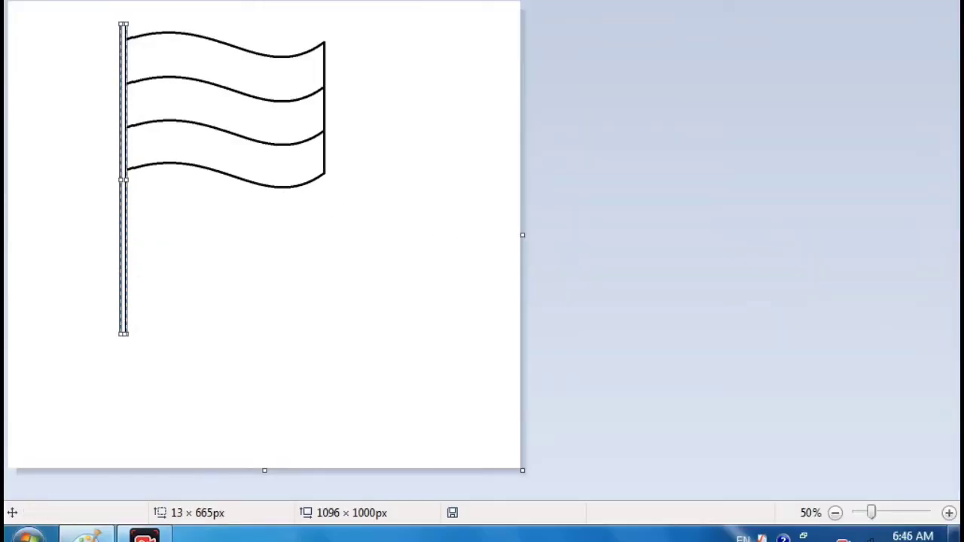
# - Add an up-arrow shape as the flagpole's tip, centred on the pole and narrowed to about 25 × 88 px
pyautogui.click(950, 513)
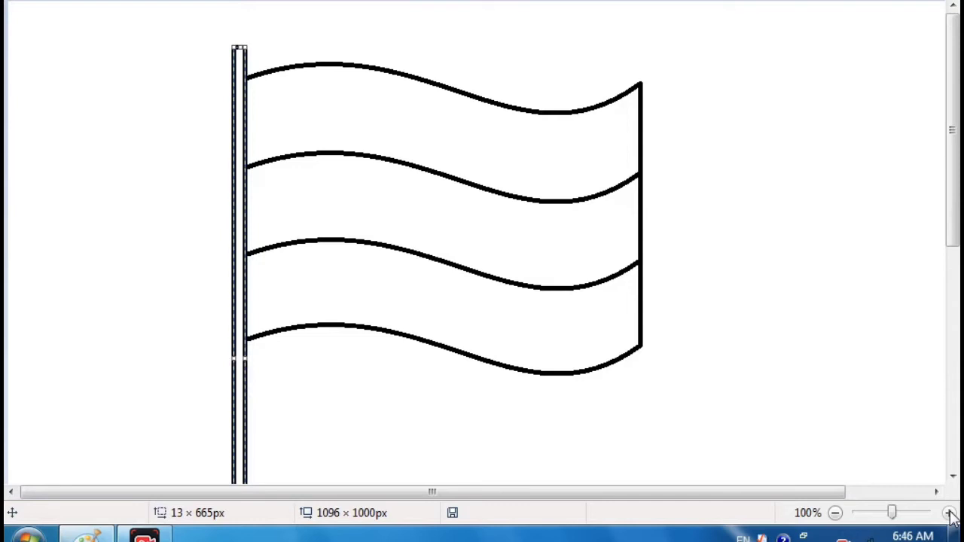
pyautogui.click(950, 513)
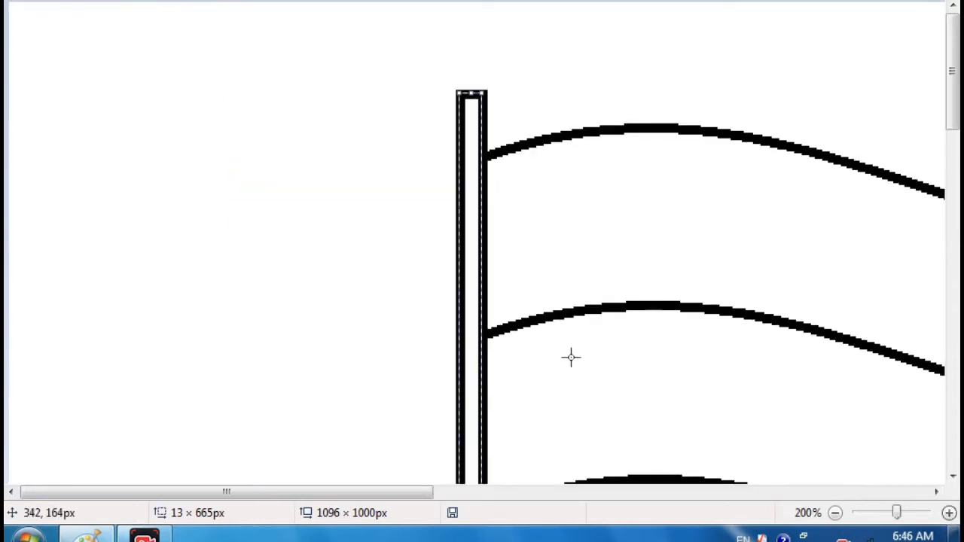
pyautogui.moveTo(405, 497); pyautogui.dragTo(432, 497)
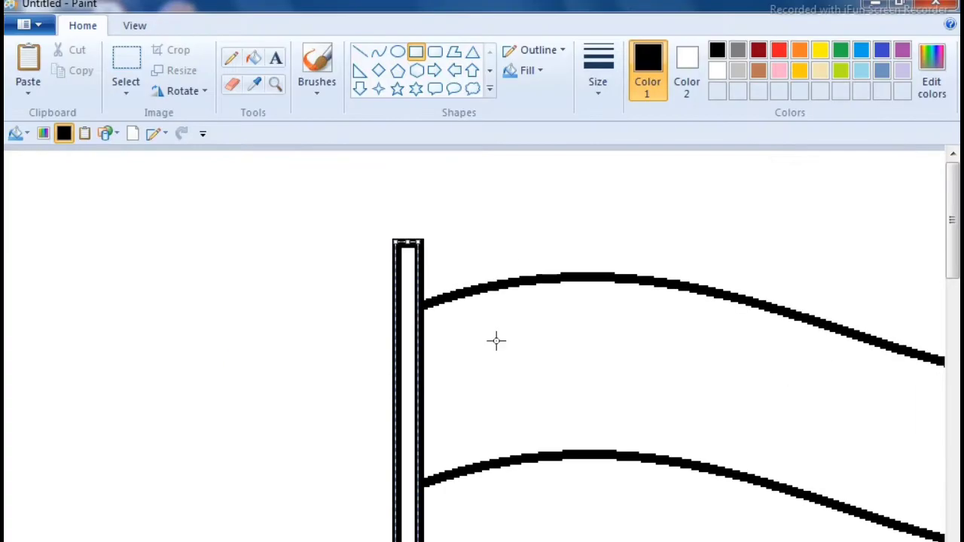
pyautogui.click(470, 73)
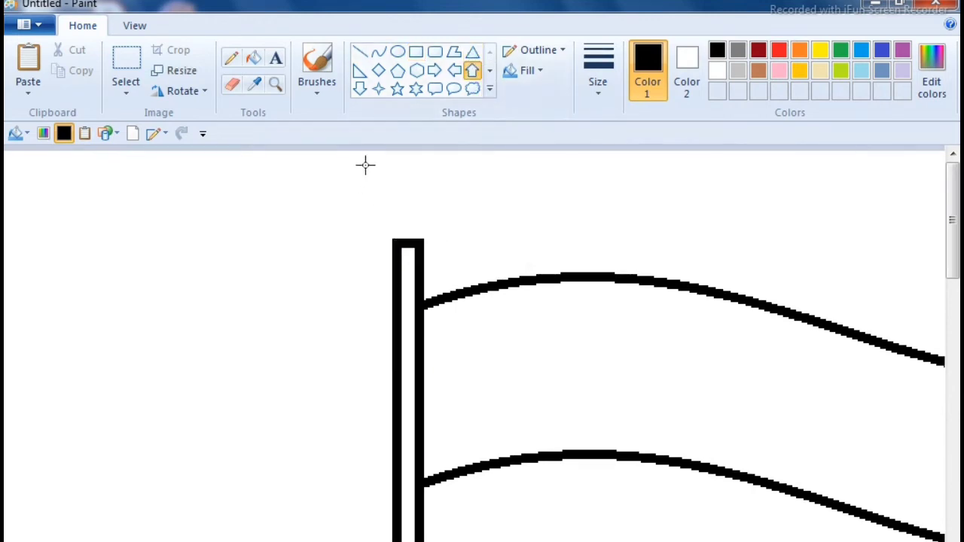
pyautogui.moveTo(365, 165); pyautogui.dragTo(419, 326)
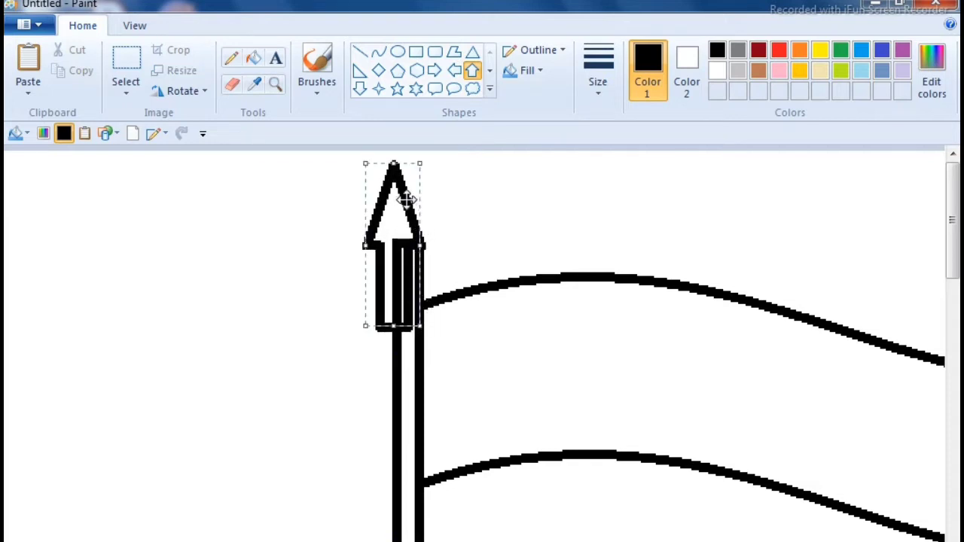
pyautogui.moveTo(406, 199); pyautogui.dragTo(423, 198)
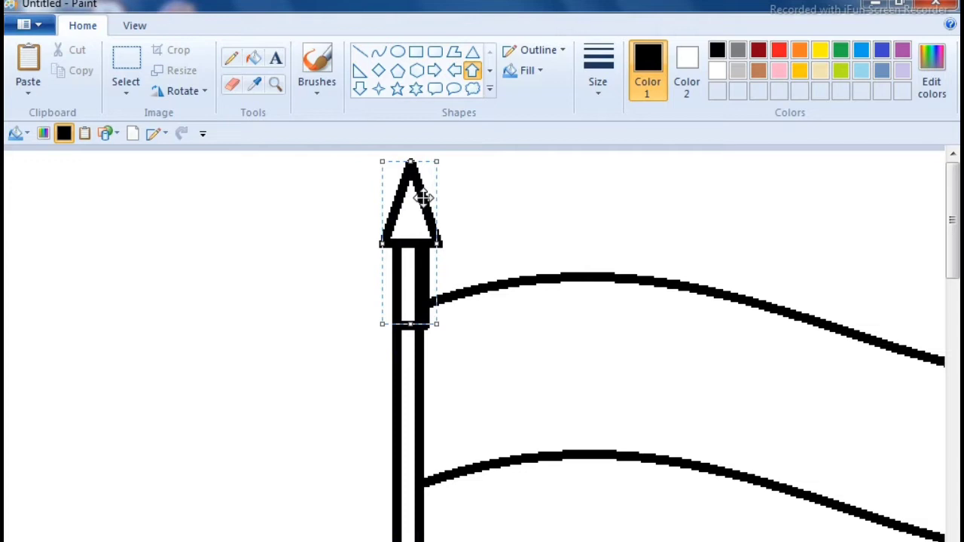
pyautogui.moveTo(438, 242); pyautogui.dragTo(382, 245)
pyautogui.moveTo(431, 245); pyautogui.dragTo(429, 245)
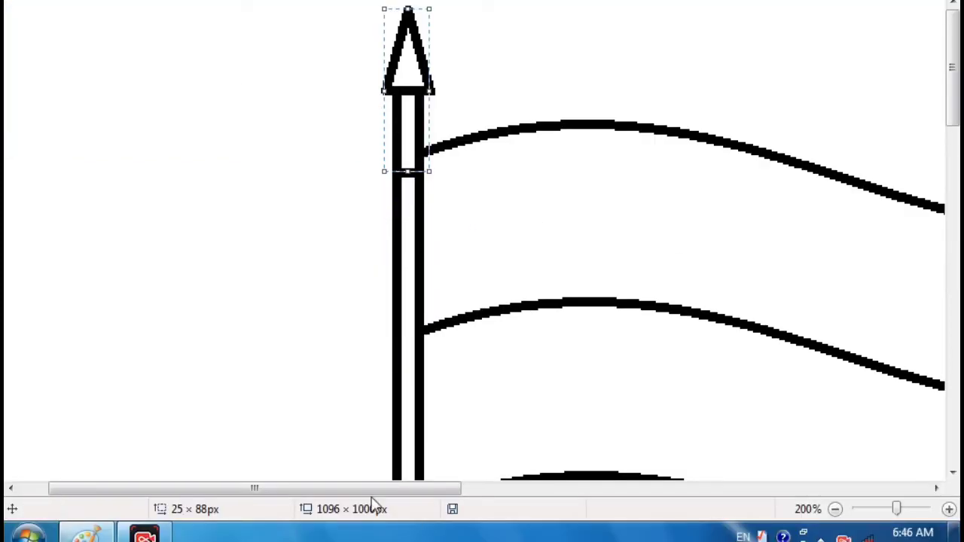
pyautogui.moveTo(364, 485); pyautogui.dragTo(494, 499)
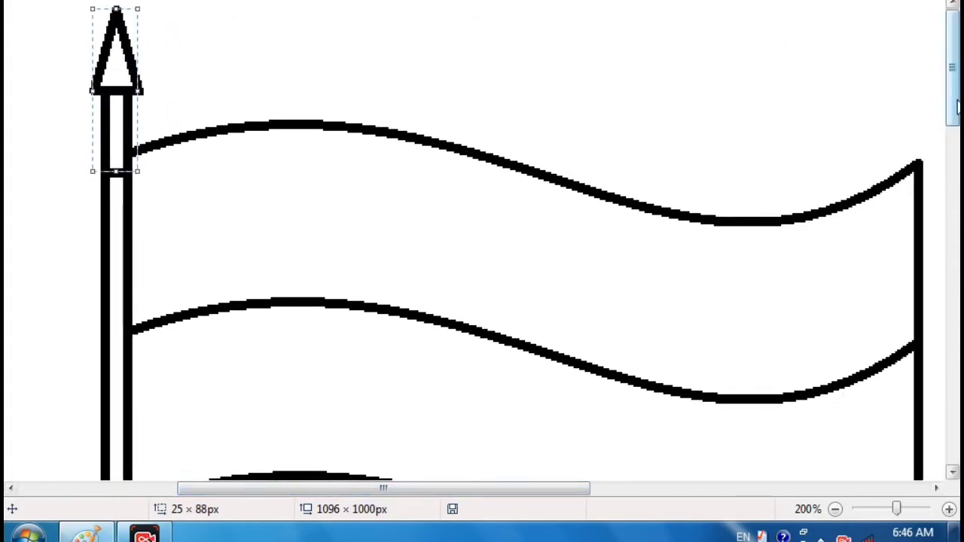
# - Draw a circle at the centre of the middle stripe, spanning its height, and thin its outline to the second-thinnest width
pyautogui.moveTo(956, 105); pyautogui.dragTo(956, 135)
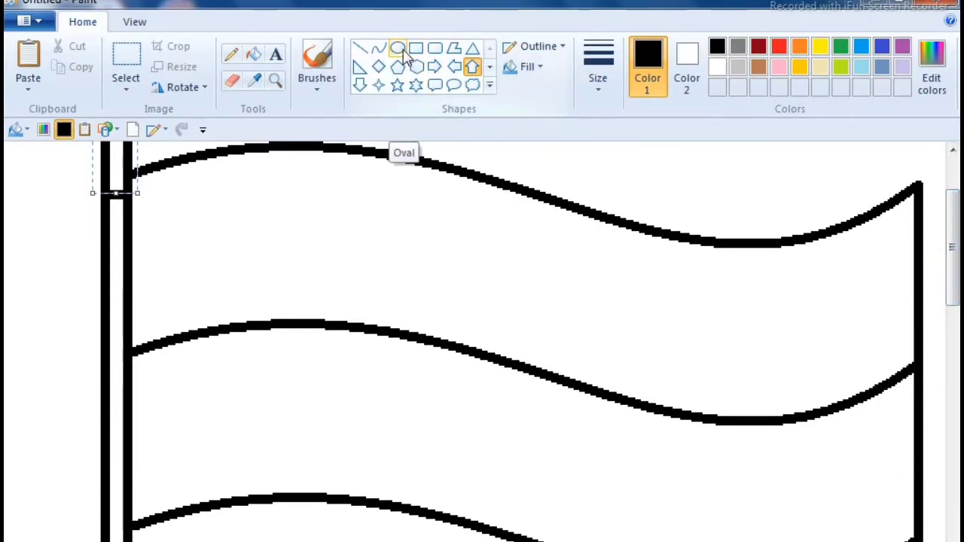
pyautogui.click(401, 51)
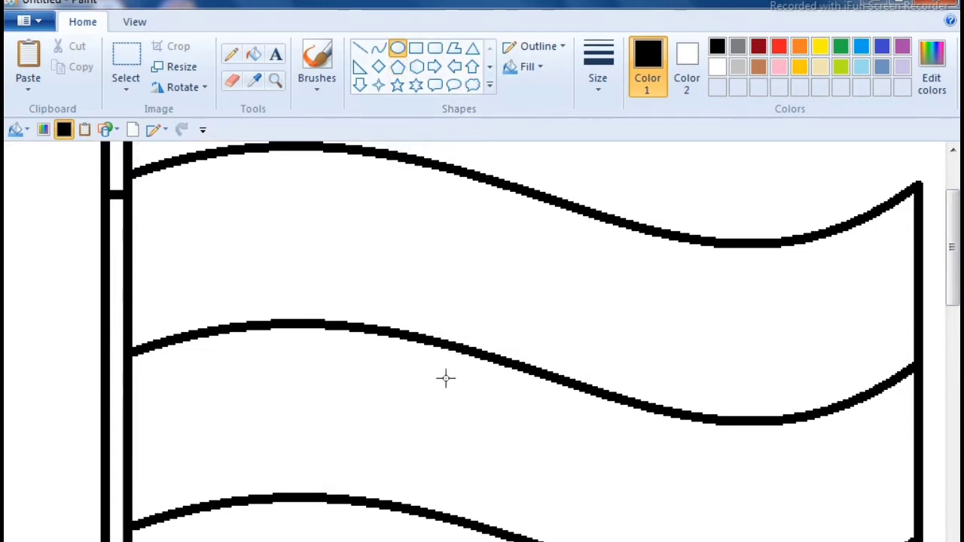
pyautogui.moveTo(457, 381)
pyautogui.mouseDown()
pyautogui.moveTo(530, 510)
pyautogui.moveTo(566, 535)
pyautogui.moveTo(590, 540)
pyautogui.moveTo(600, 529)
pyautogui.moveTo(613, 538)
pyautogui.moveTo(609, 532)
pyautogui.mouseUp()
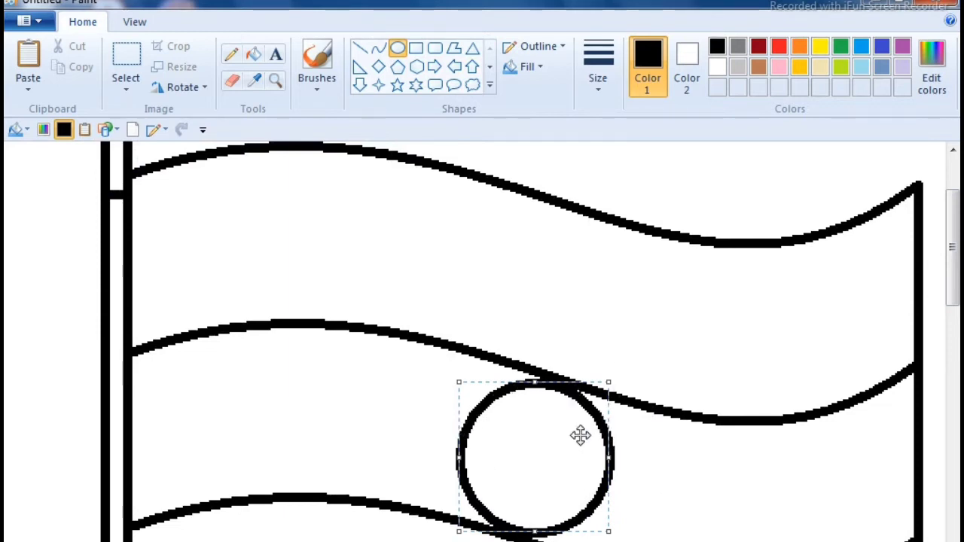
pyautogui.click(600, 81)
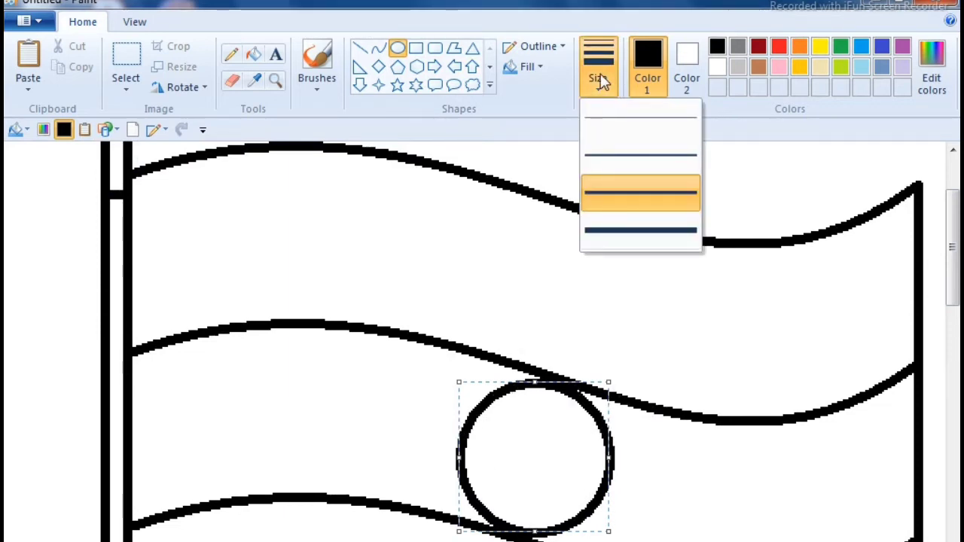
pyautogui.click(625, 159)
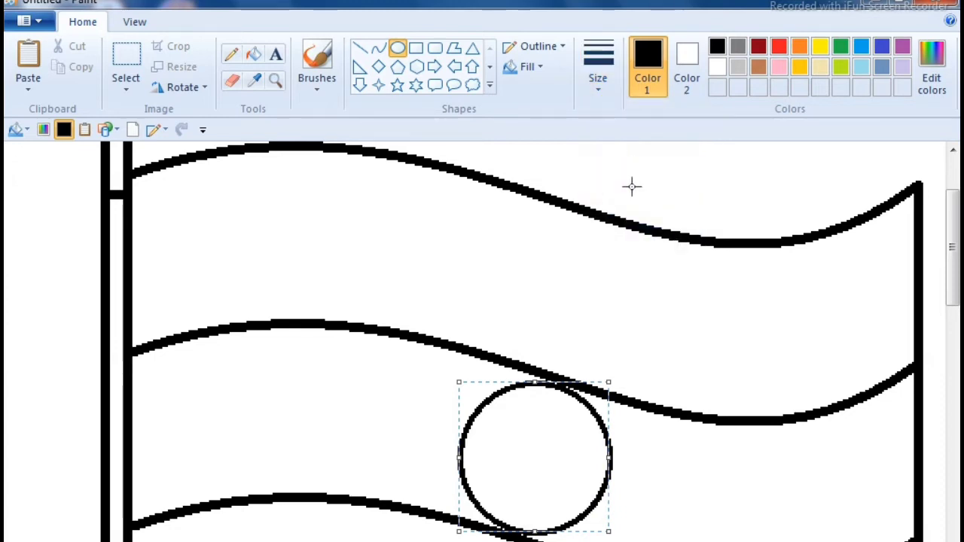
# - Draw straight lines of the thinnest width across the circle through its centre, forming wheel spokes all the way around
pyautogui.click(360, 54)
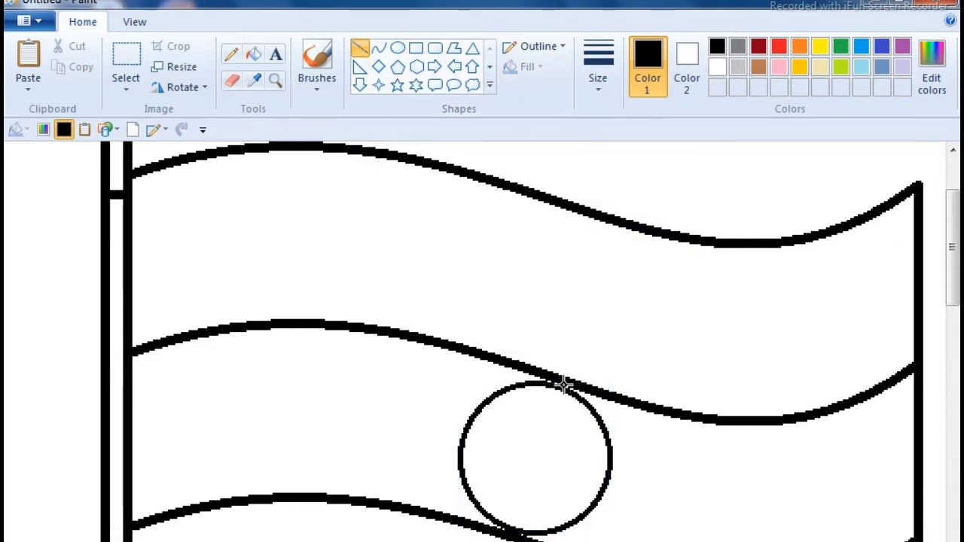
pyautogui.moveTo(558, 383); pyautogui.dragTo(512, 531)
pyautogui.click(613, 89)
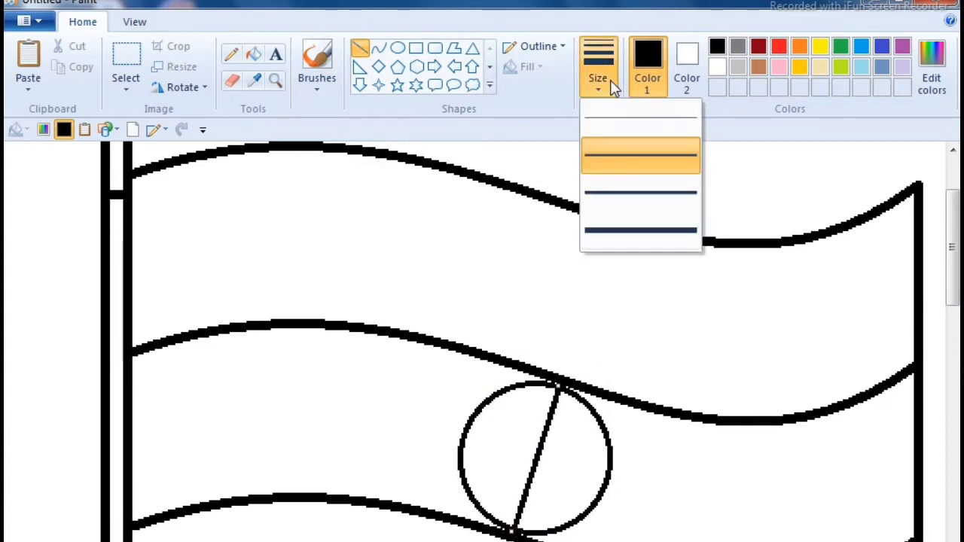
pyautogui.click(627, 116)
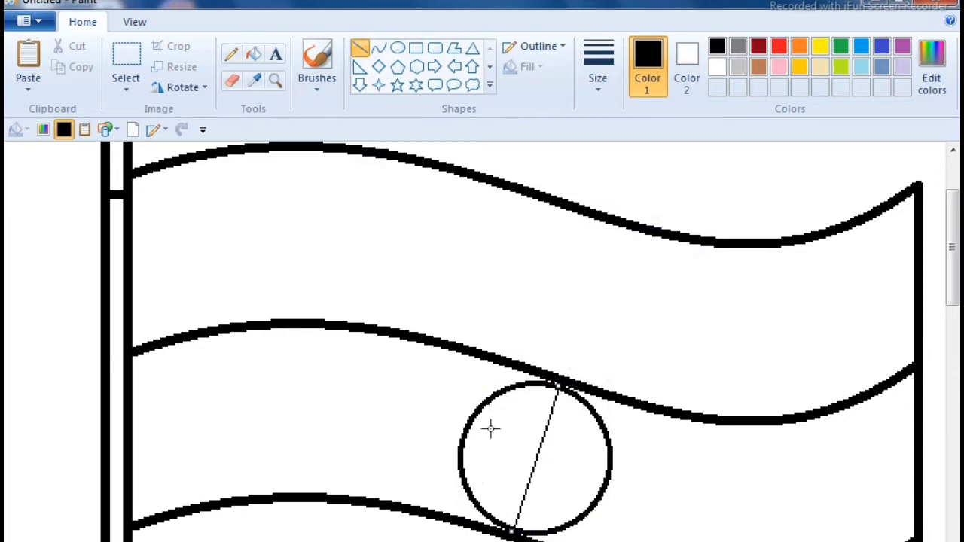
pyautogui.moveTo(486, 401); pyautogui.dragTo(585, 504)
pyautogui.moveTo(602, 424)
pyautogui.mouseDown()
pyautogui.moveTo(510, 460)
pyautogui.moveTo(468, 489)
pyautogui.mouseUp()
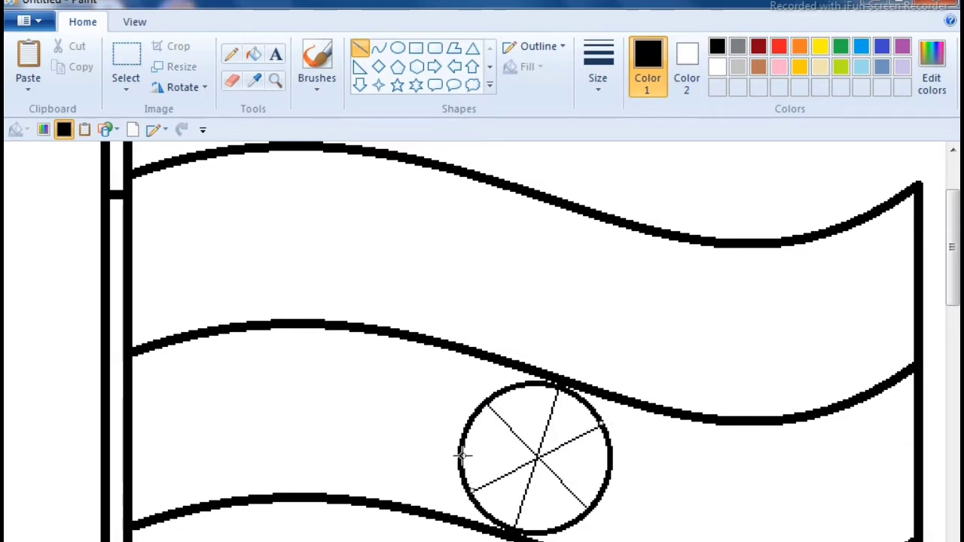
pyautogui.moveTo(462, 457)
pyautogui.mouseDown()
pyautogui.moveTo(583, 469)
pyautogui.moveTo(613, 456)
pyautogui.mouseUp()
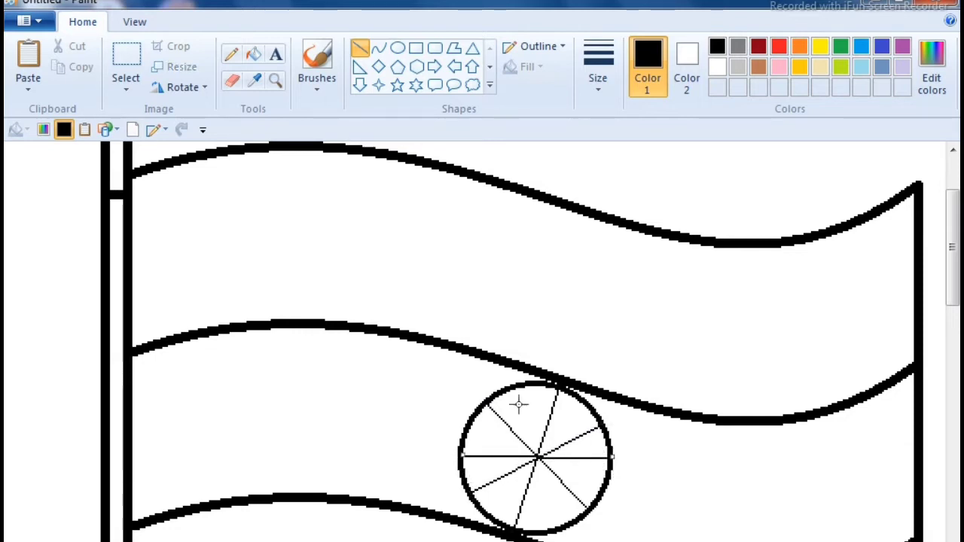
pyautogui.moveTo(519, 389)
pyautogui.mouseDown()
pyautogui.moveTo(533, 480)
pyautogui.moveTo(558, 505)
pyautogui.moveTo(561, 492)
pyautogui.mouseUp()
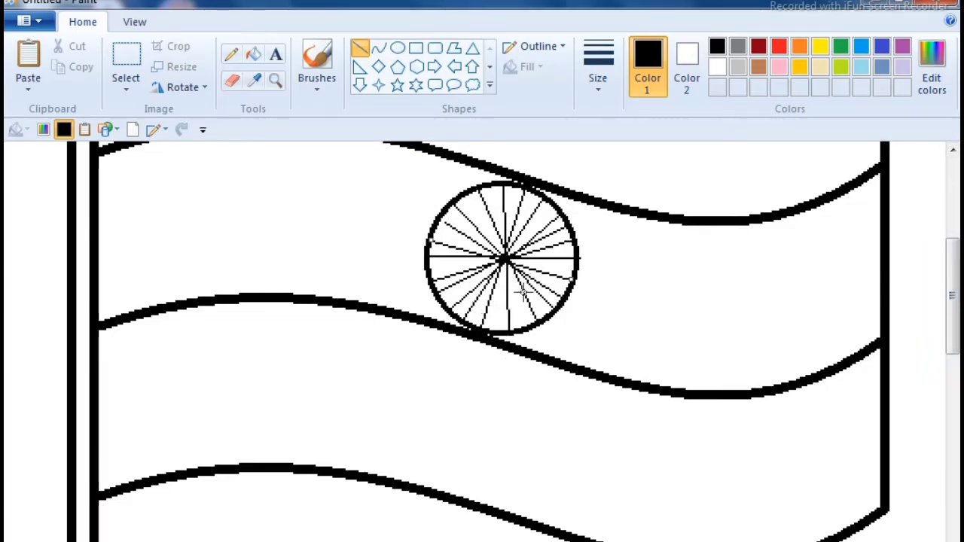
# - Fill every segment between the wheel's spokes with bright blue
pyautogui.click(255, 56)
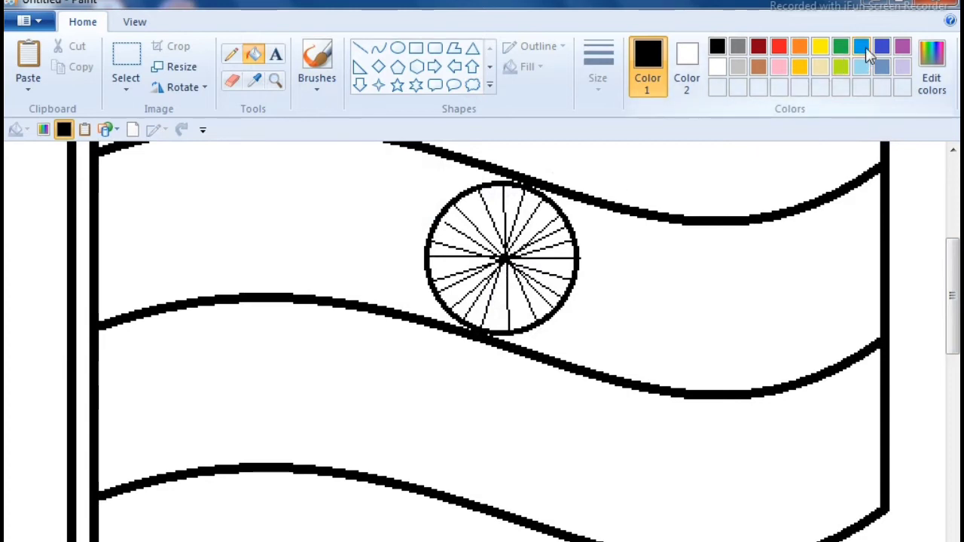
pyautogui.click(863, 49)
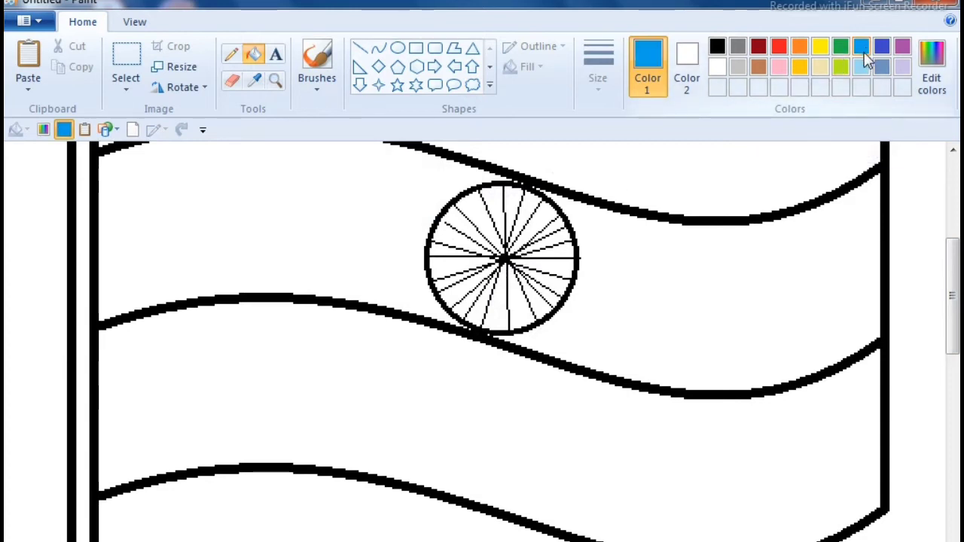
pyautogui.click(515, 201)
pyautogui.click(496, 202)
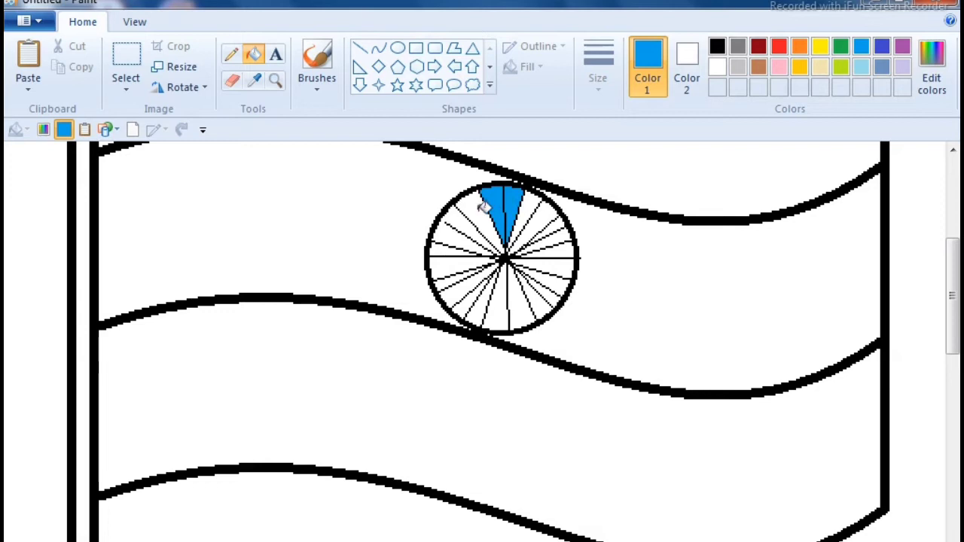
pyautogui.click(481, 215)
pyautogui.click(463, 223)
pyautogui.click(448, 239)
pyautogui.click(450, 267)
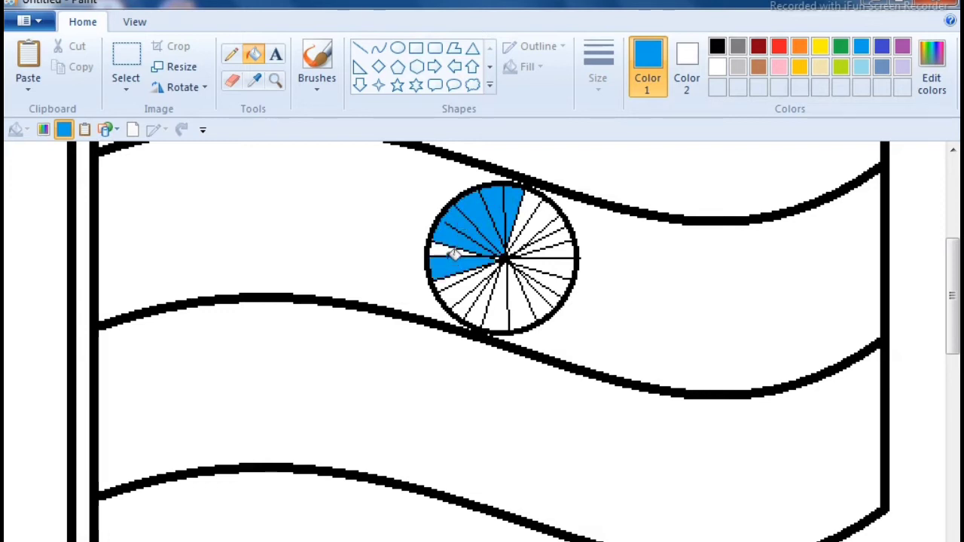
pyautogui.click(448, 250)
pyautogui.click(457, 285)
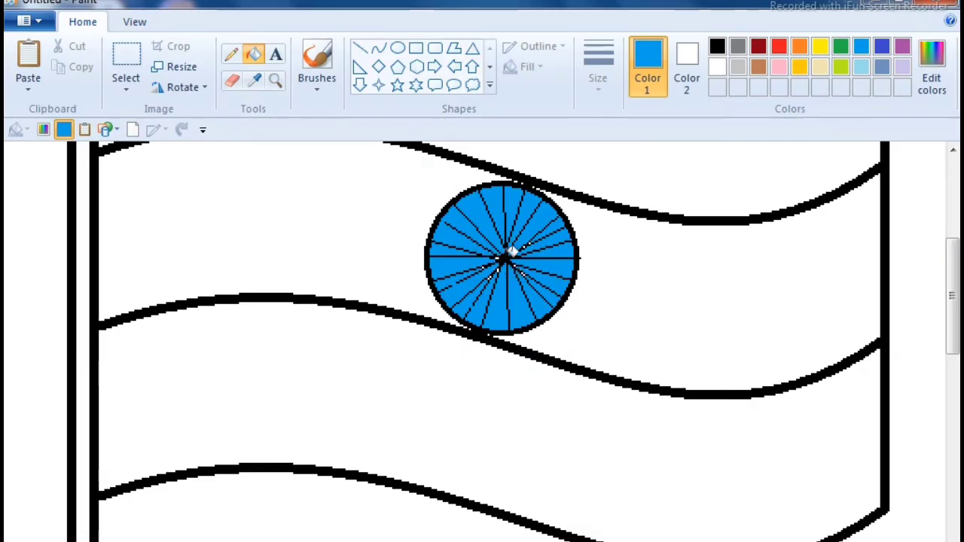
# - Touch up the unfilled white specks around the wheel's hub with the Pencil, sampling the colour from the wheel
pyautogui.click(276, 88)
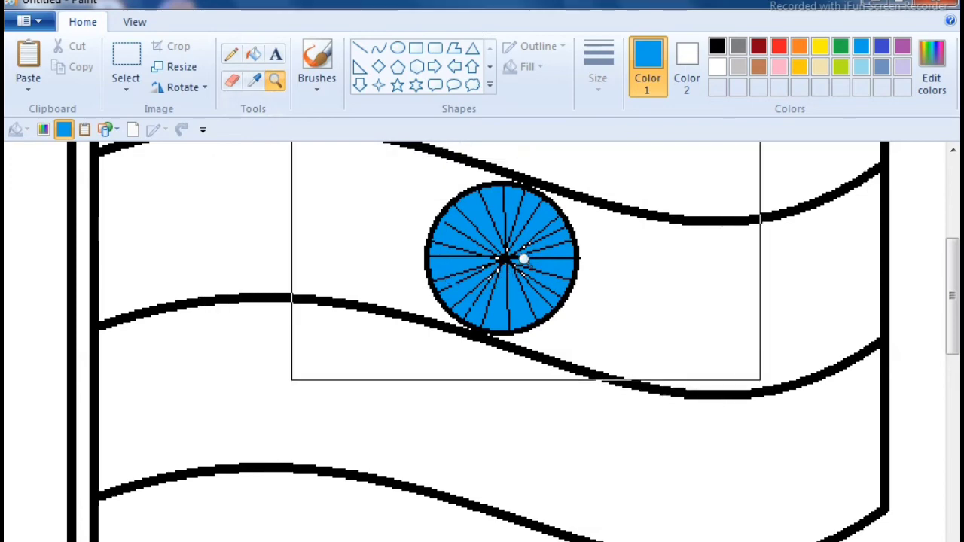
pyautogui.click(506, 258)
pyautogui.click(348, 337)
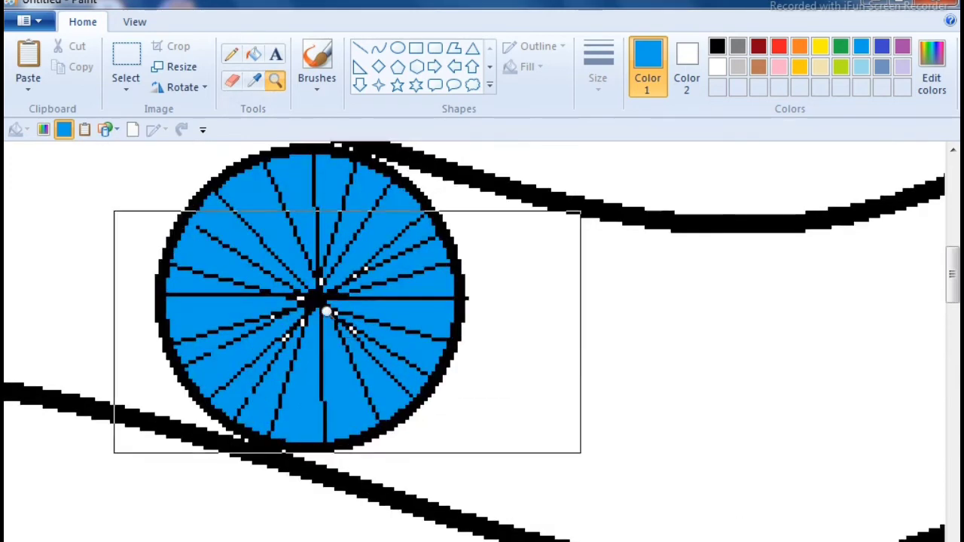
pyautogui.click(313, 301)
pyautogui.click(312, 305)
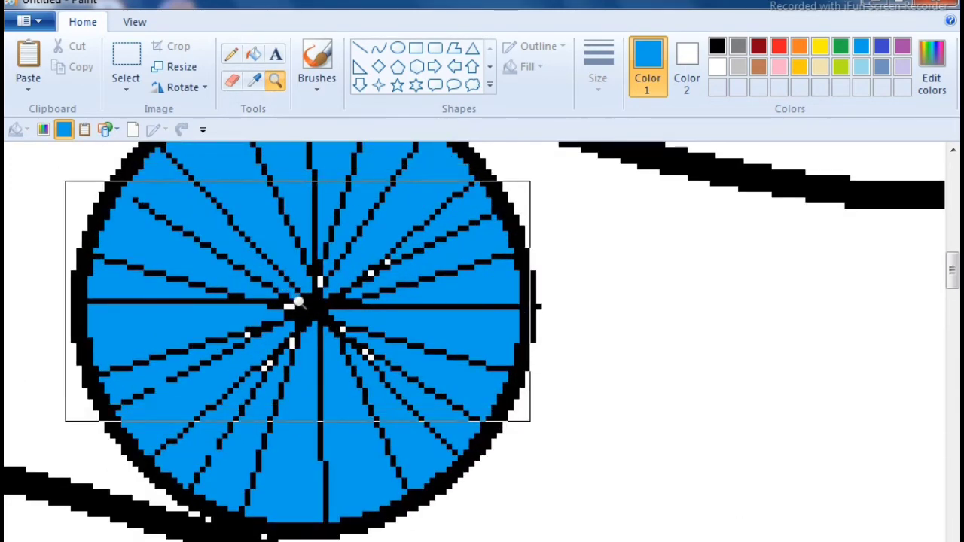
pyautogui.click(234, 58)
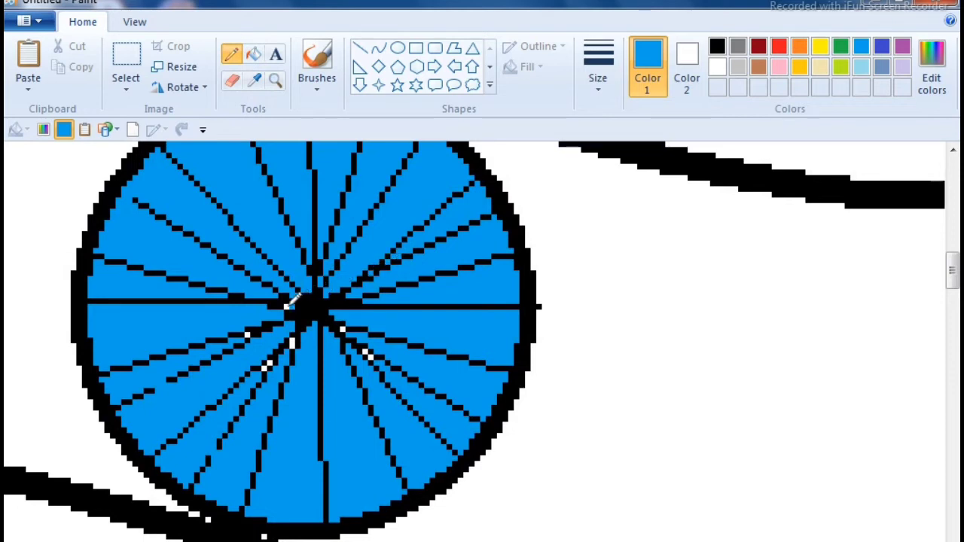
pyautogui.click(256, 83)
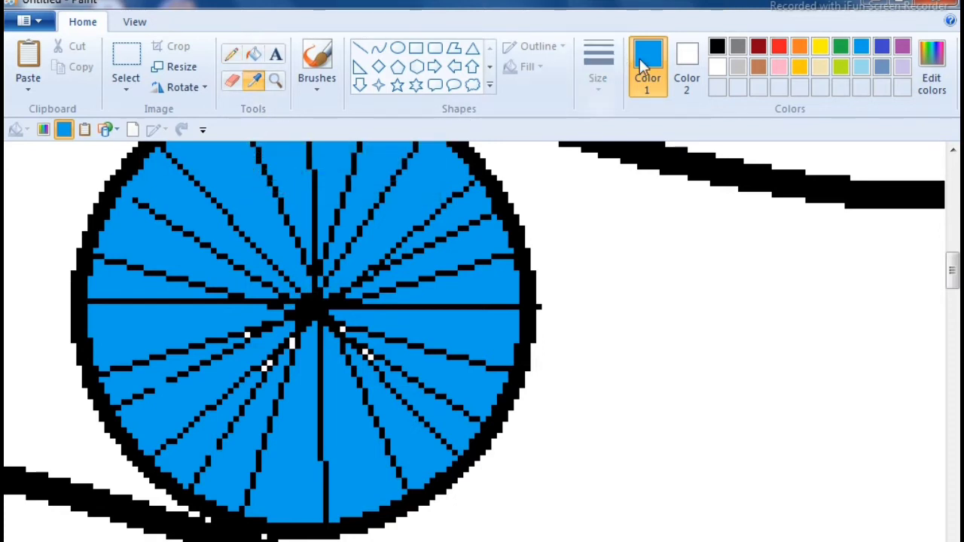
pyautogui.click(269, 195)
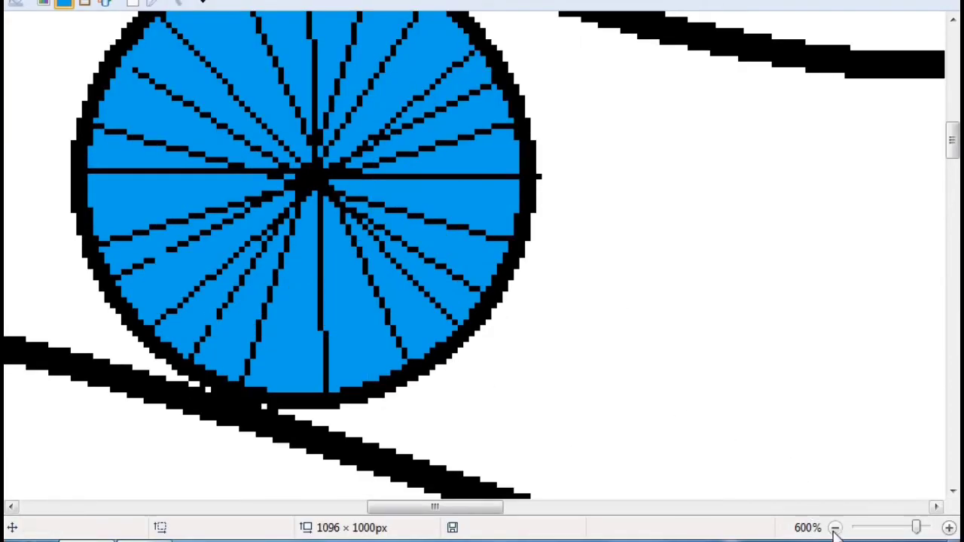
# - Fill the flag's top stripe with the standard palette orange
pyautogui.click(835, 528)
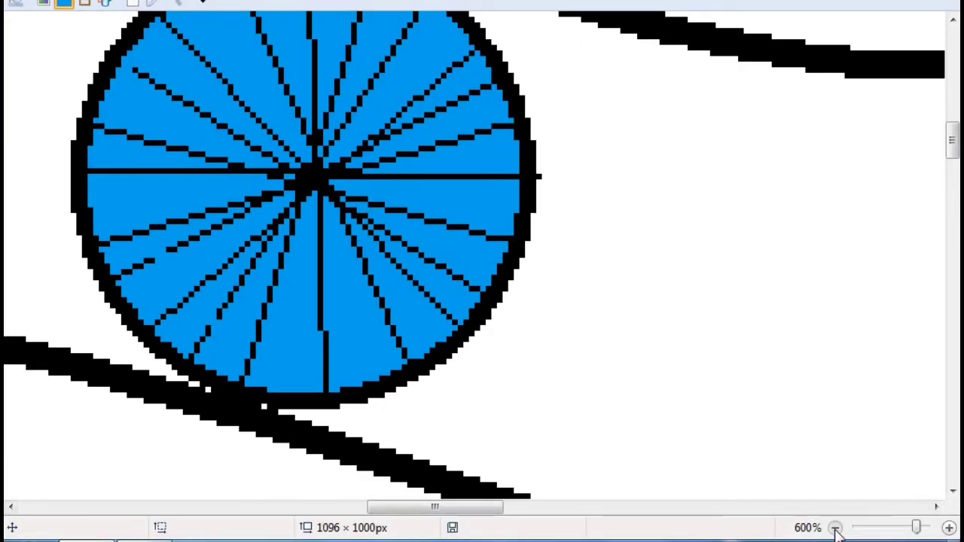
pyautogui.click(835, 527)
pyautogui.click(835, 528)
pyautogui.click(835, 527)
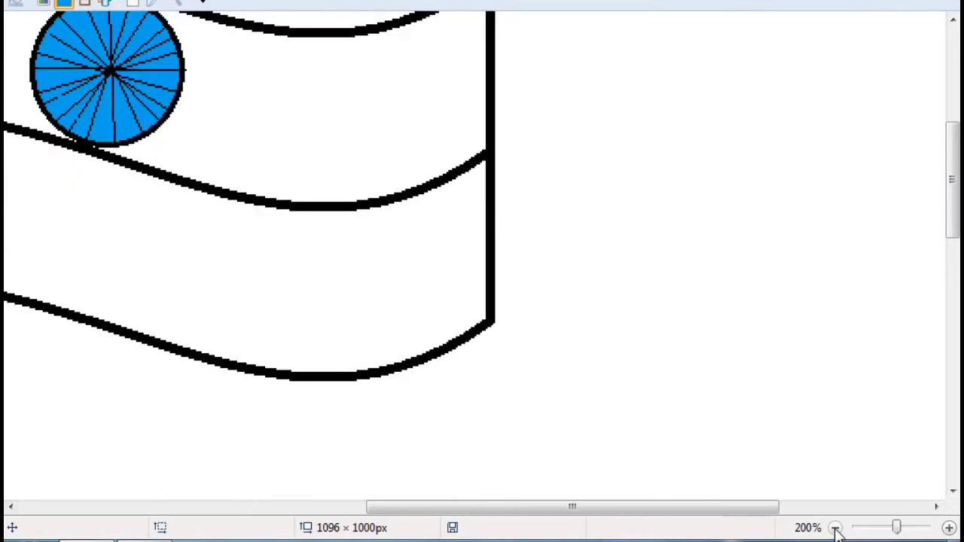
pyautogui.click(834, 527)
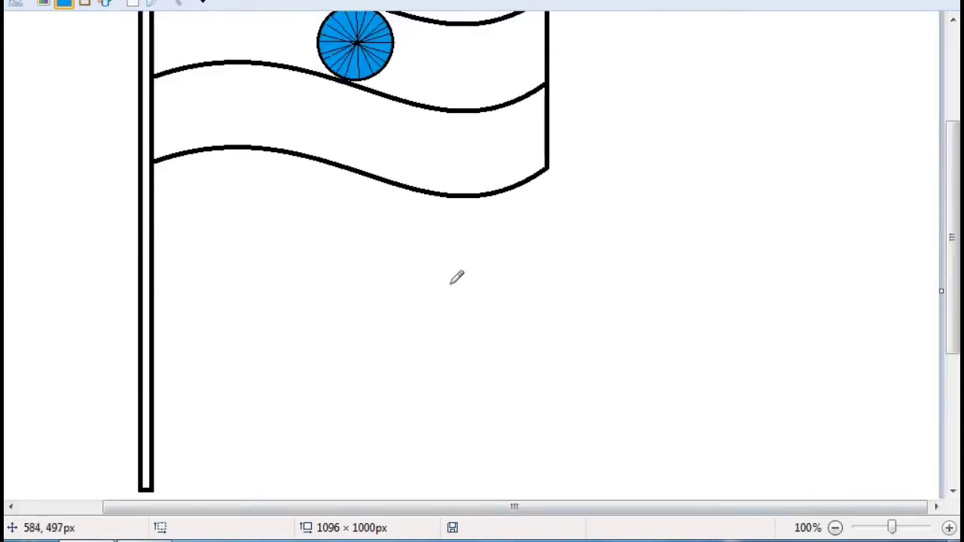
pyautogui.moveTo(953, 292); pyautogui.dragTo(952, 201)
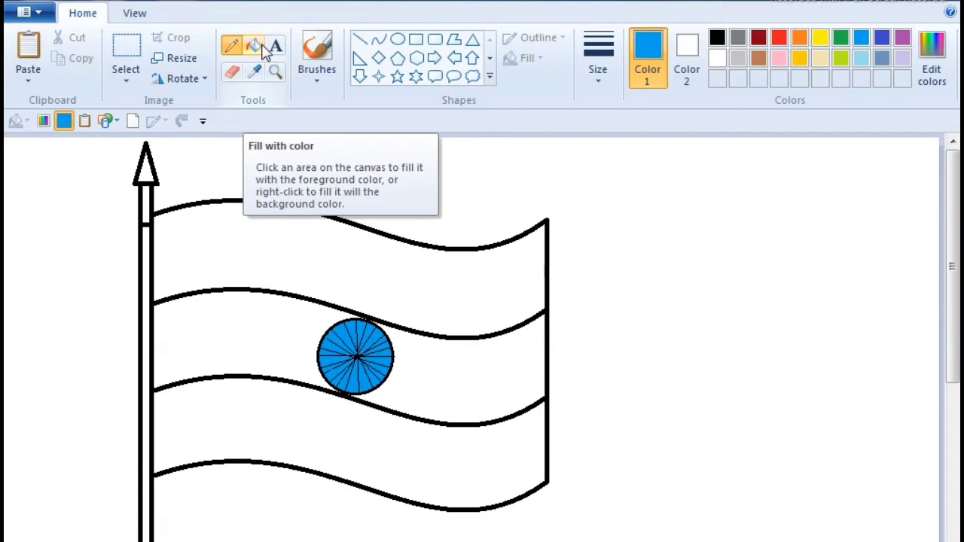
pyautogui.click(263, 46)
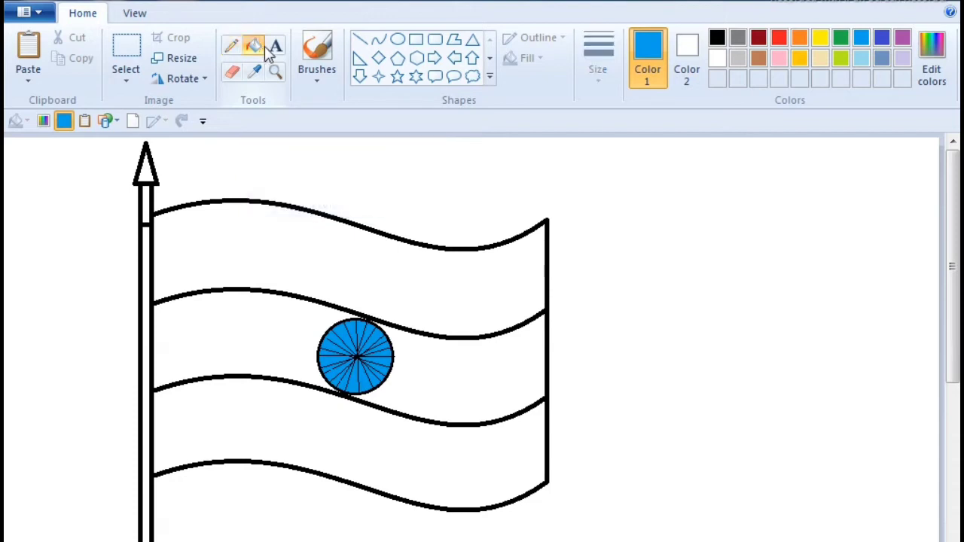
pyautogui.click(801, 39)
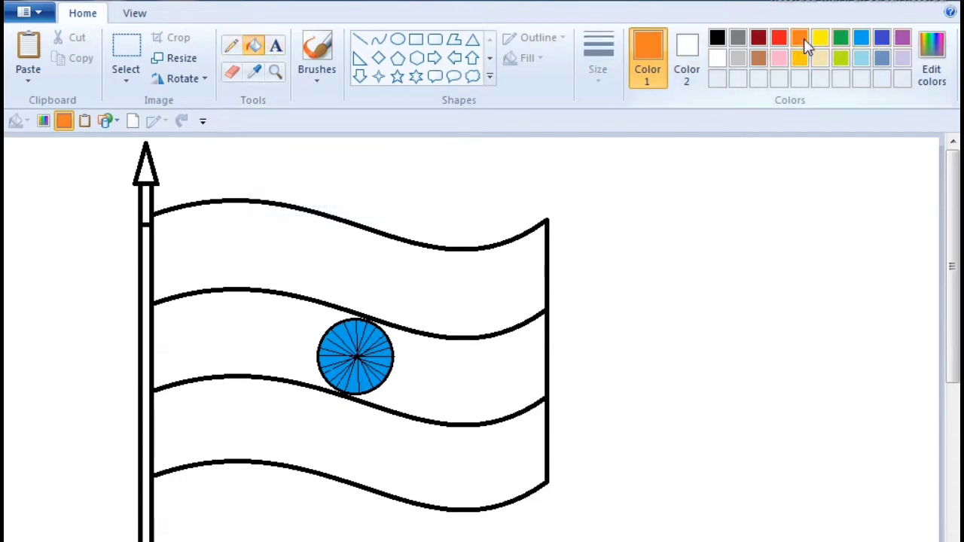
pyautogui.click(384, 271)
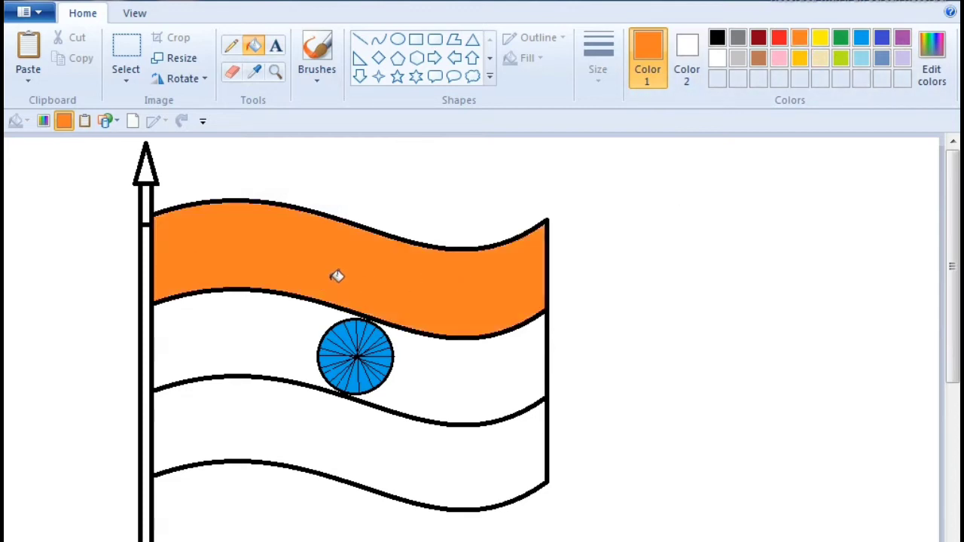
# - Define a custom orange with red 255, green 113 and blue 45, and refill the top stripe with it
pyautogui.click(934, 57)
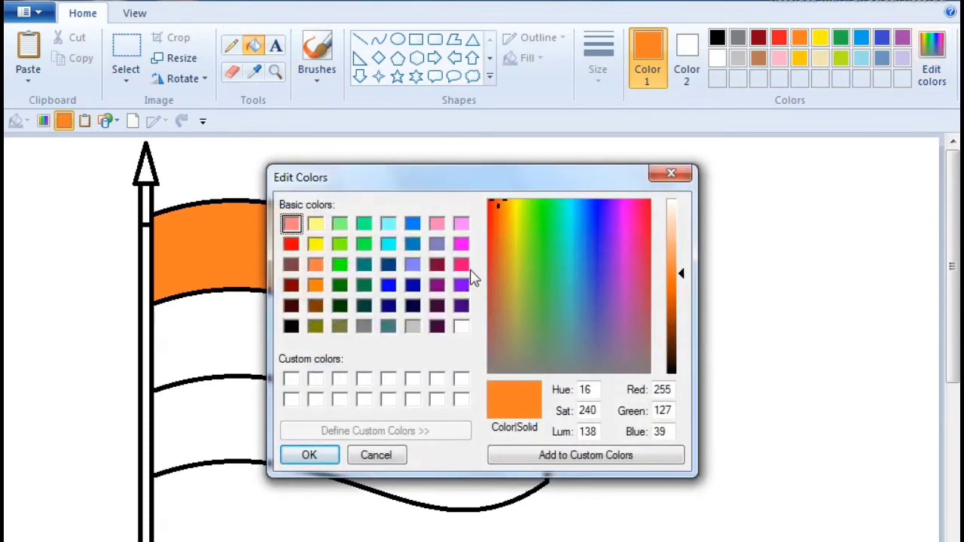
pyautogui.click(315, 284)
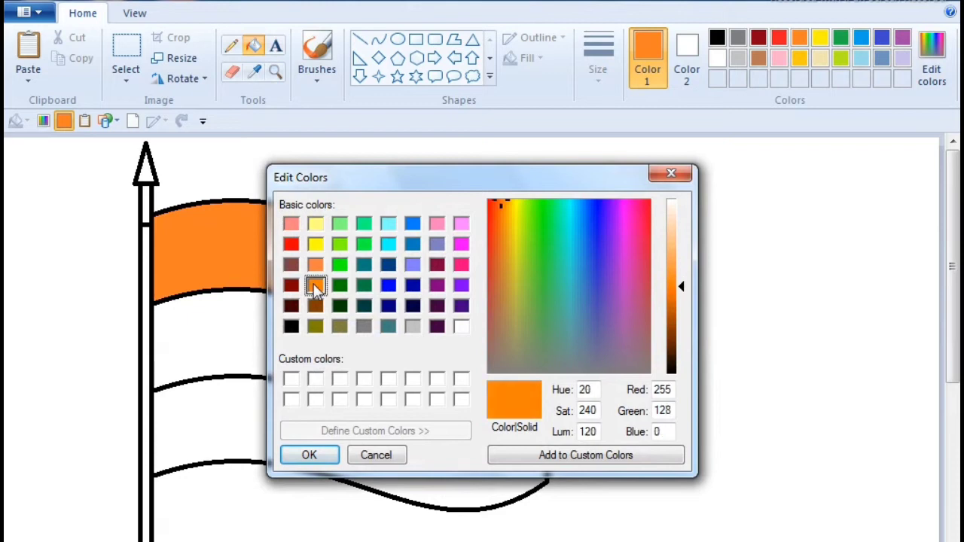
pyautogui.click(291, 246)
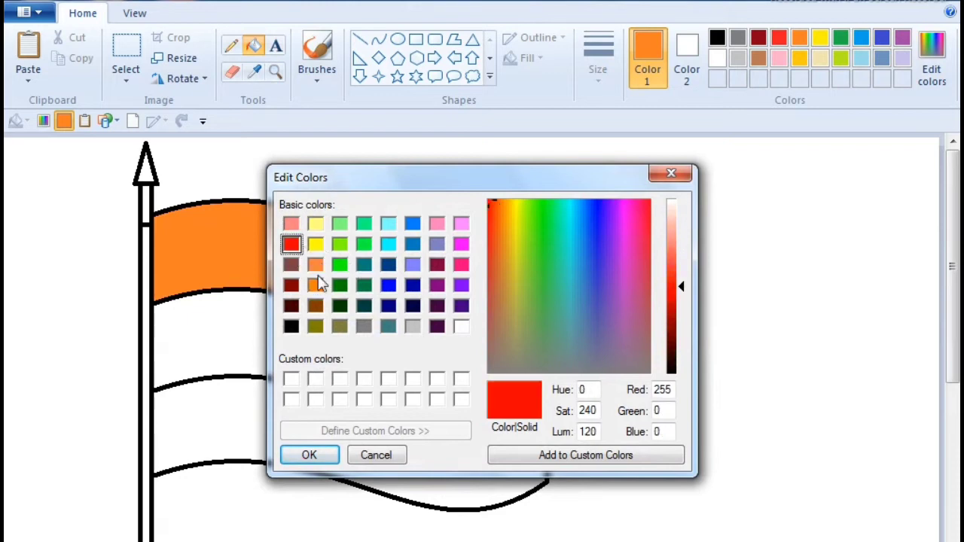
pyautogui.click(314, 265)
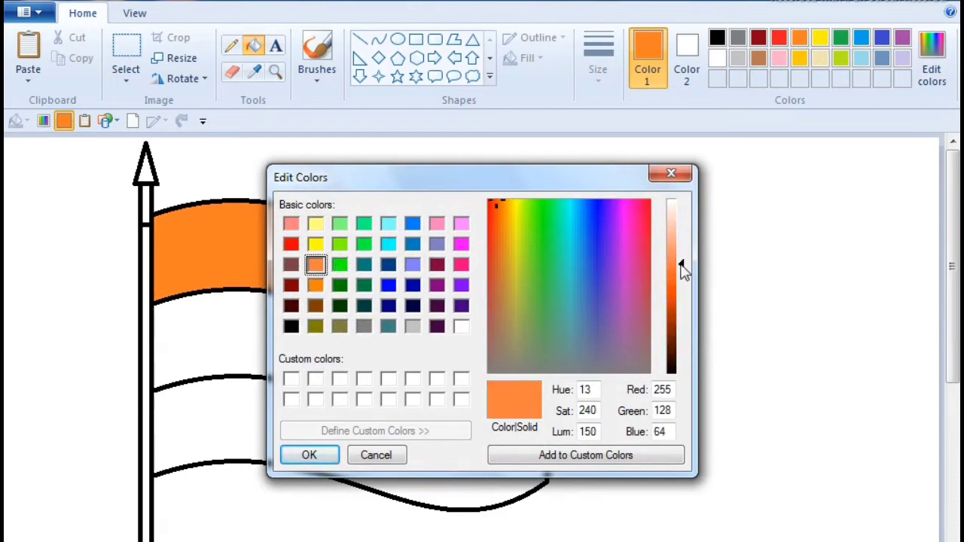
pyautogui.moveTo(680, 265); pyautogui.dragTo(680, 272)
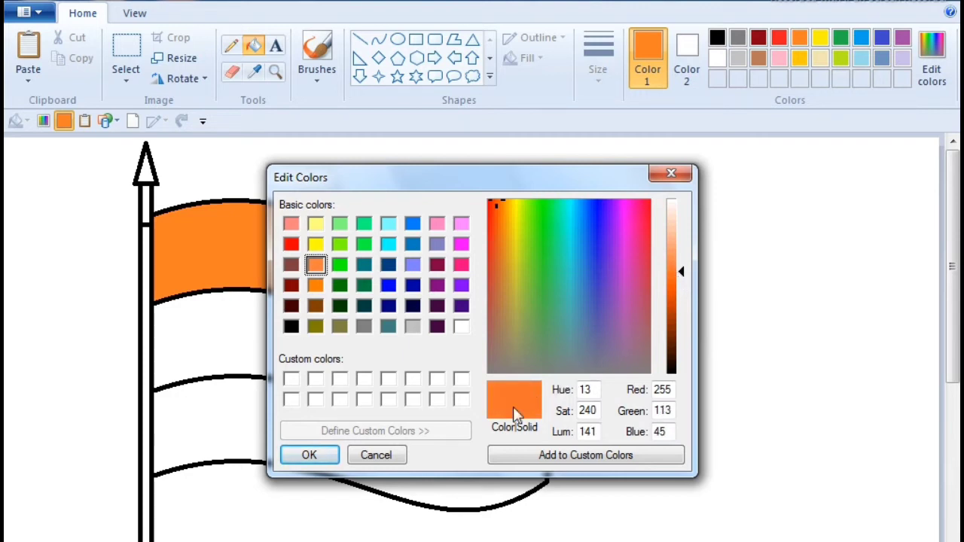
pyautogui.click(316, 455)
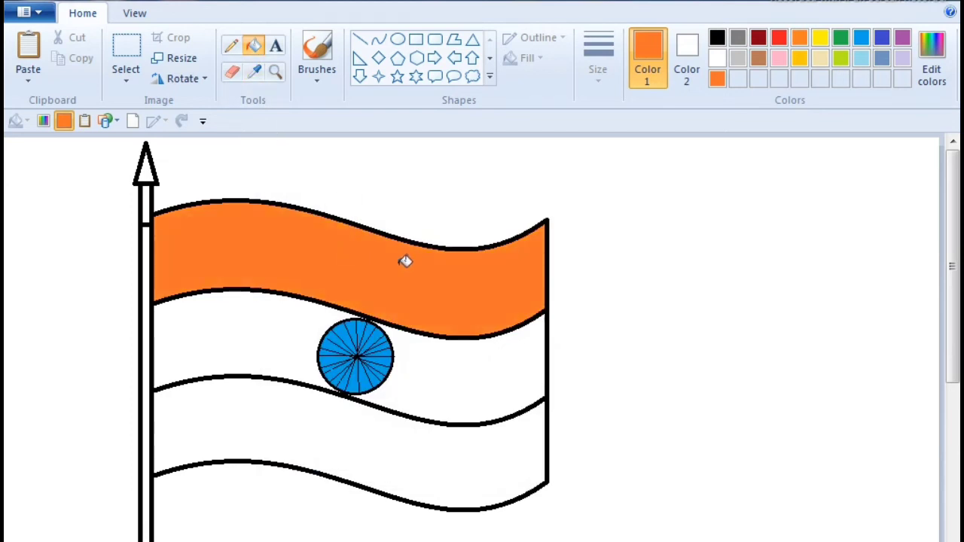
# - Fill the flag's lowest stripe with the standard palette green
pyautogui.click(843, 39)
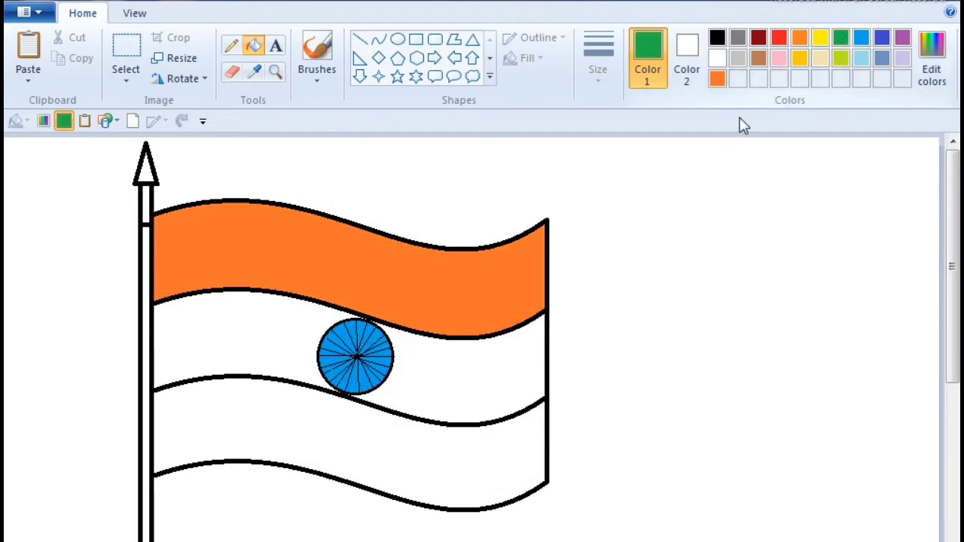
pyautogui.click(411, 453)
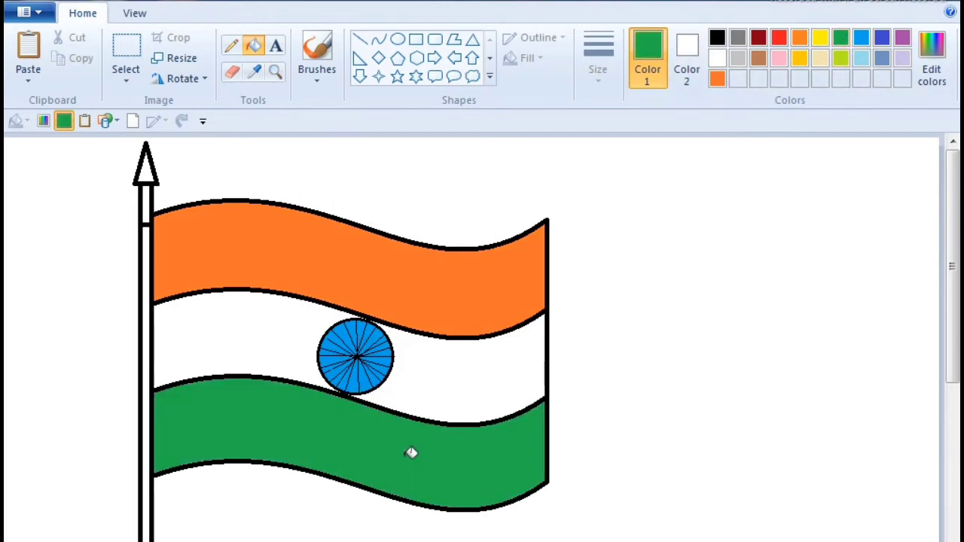
# - Erase the black crossbars inside the flagpole, under the arrowhead and beside the flag's upper corner, so the pole and tip form one open area
pyautogui.click(273, 74)
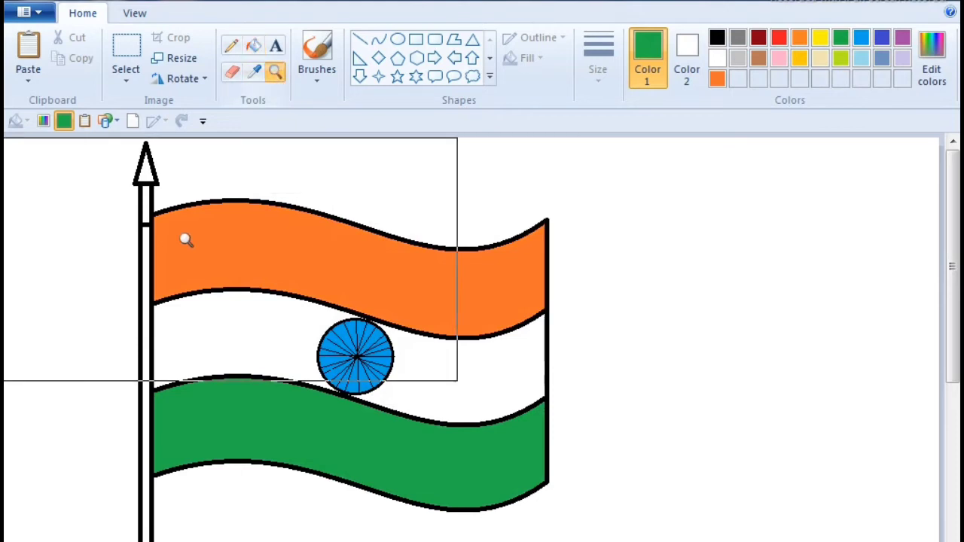
pyautogui.click(172, 190)
pyautogui.click(452, 214)
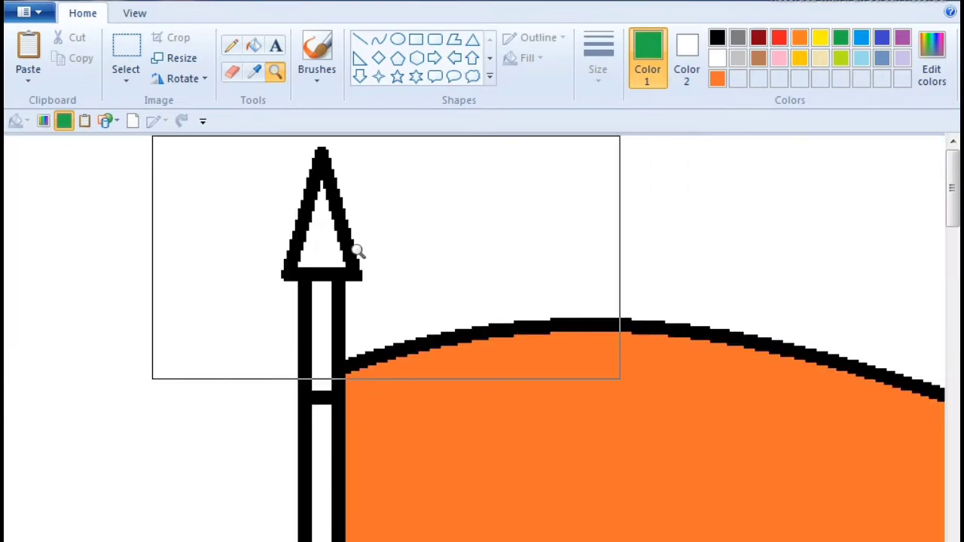
pyautogui.click(347, 259)
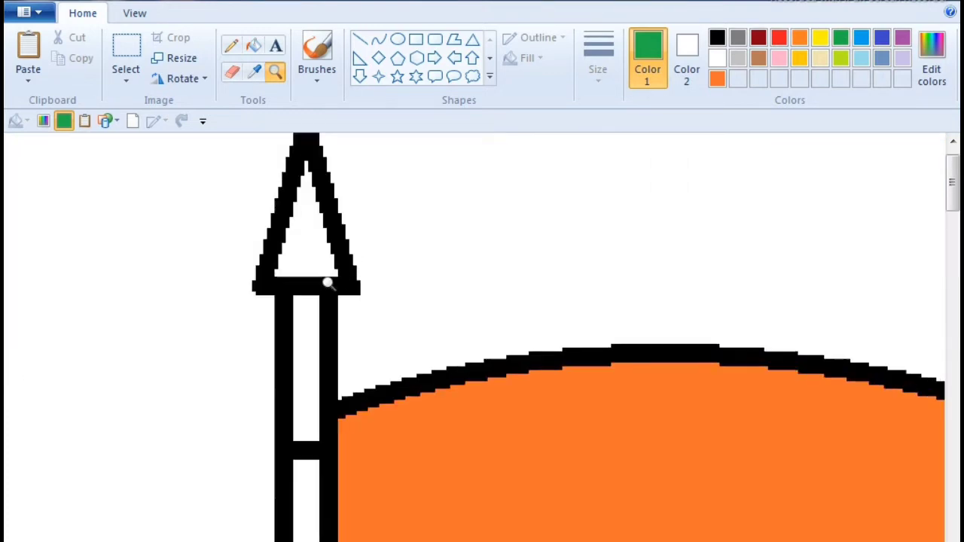
pyautogui.click(234, 76)
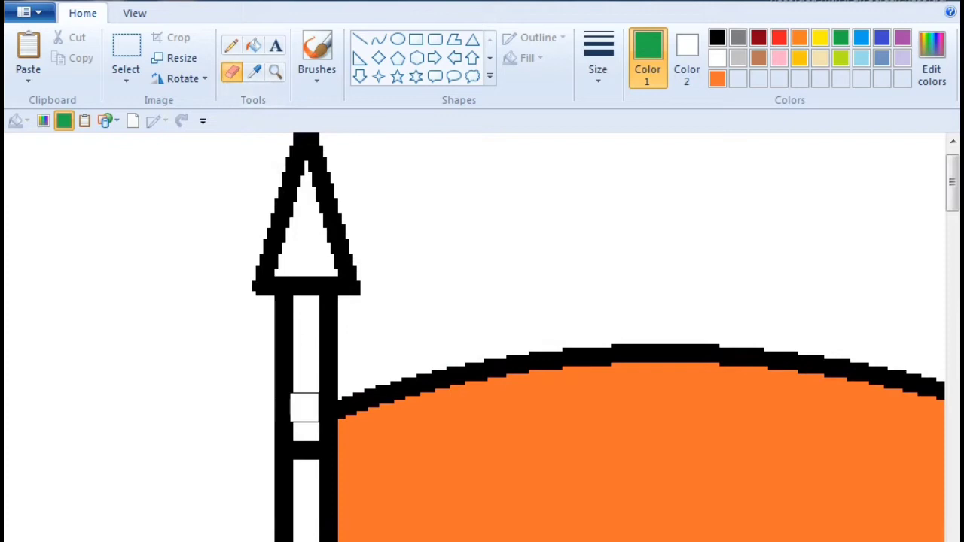
pyautogui.moveTo(305, 392); pyautogui.dragTo(308, 280)
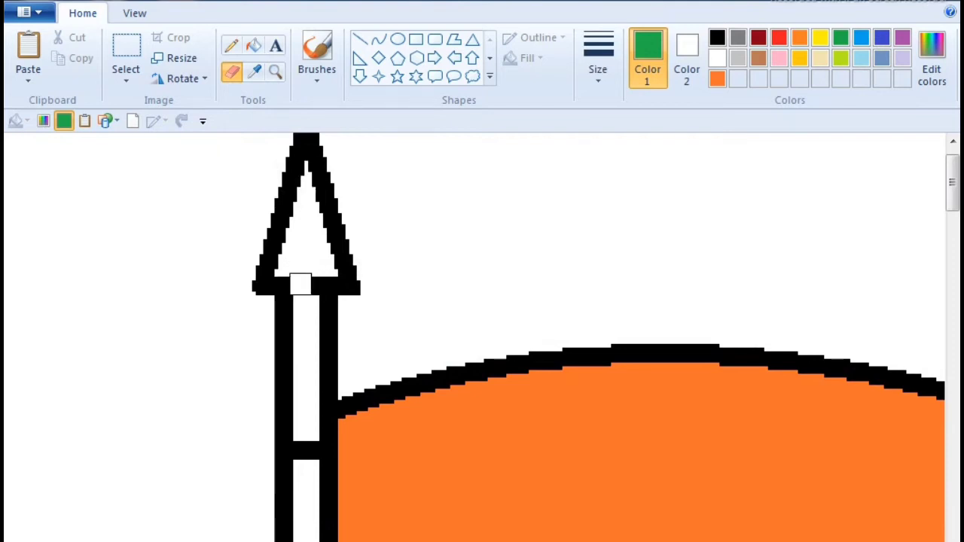
pyautogui.moveTo(303, 283)
pyautogui.mouseDown()
pyautogui.moveTo(315, 321)
pyautogui.moveTo(314, 291)
pyautogui.mouseUp()
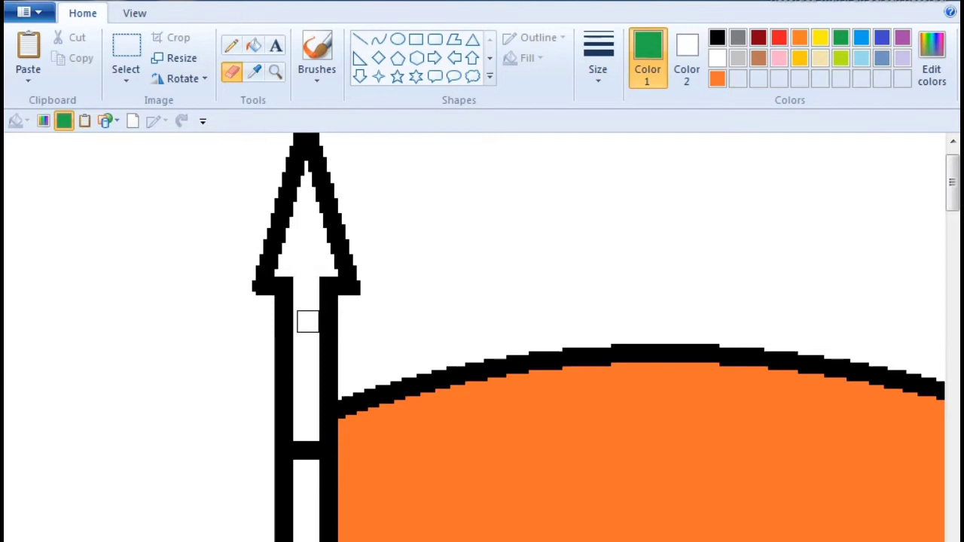
pyautogui.scroll(-3, 310, 361)
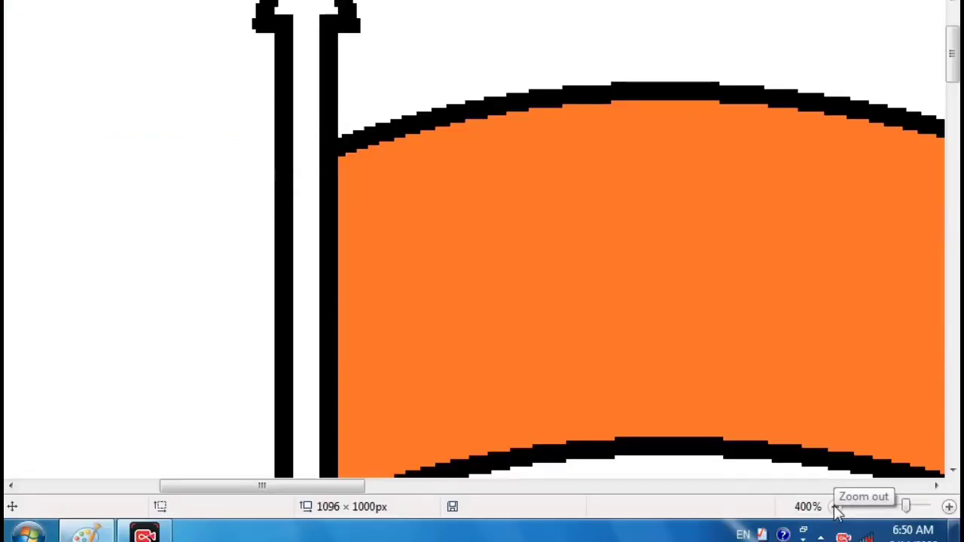
# - Draw a wide, low rectangle just below the foot of the pole, with a dark red outline and a thicker line
pyautogui.click(834, 507)
pyautogui.click(834, 507)
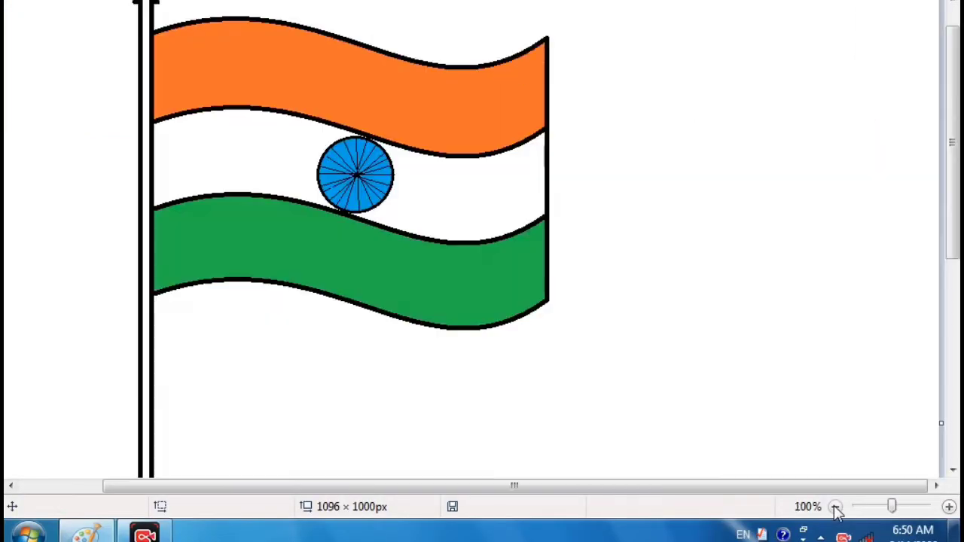
pyautogui.click(835, 507)
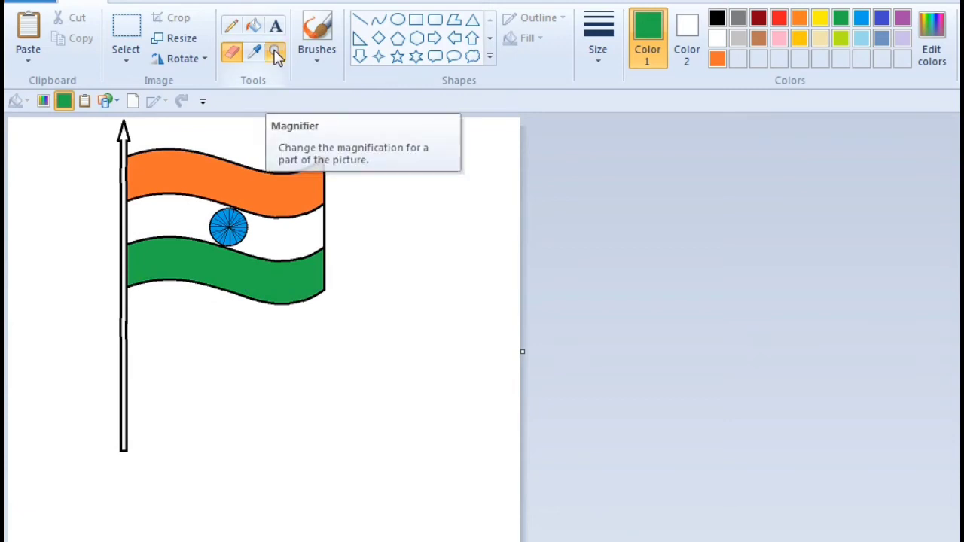
pyautogui.click(276, 56)
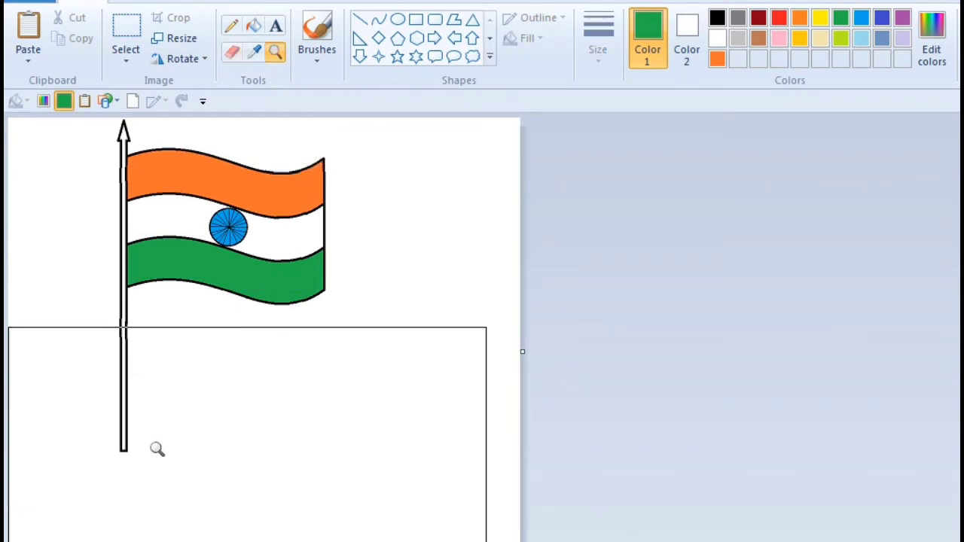
pyautogui.click(112, 463)
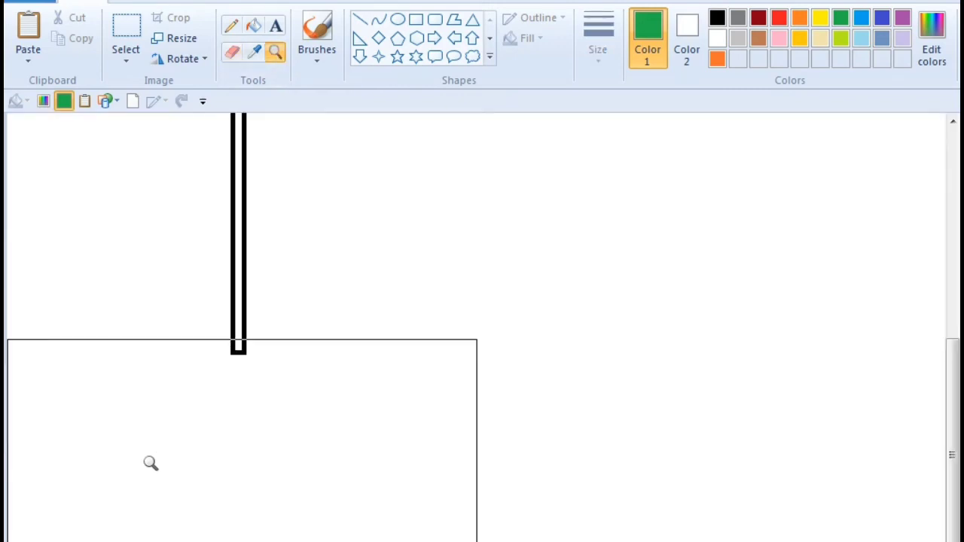
pyautogui.click(214, 374)
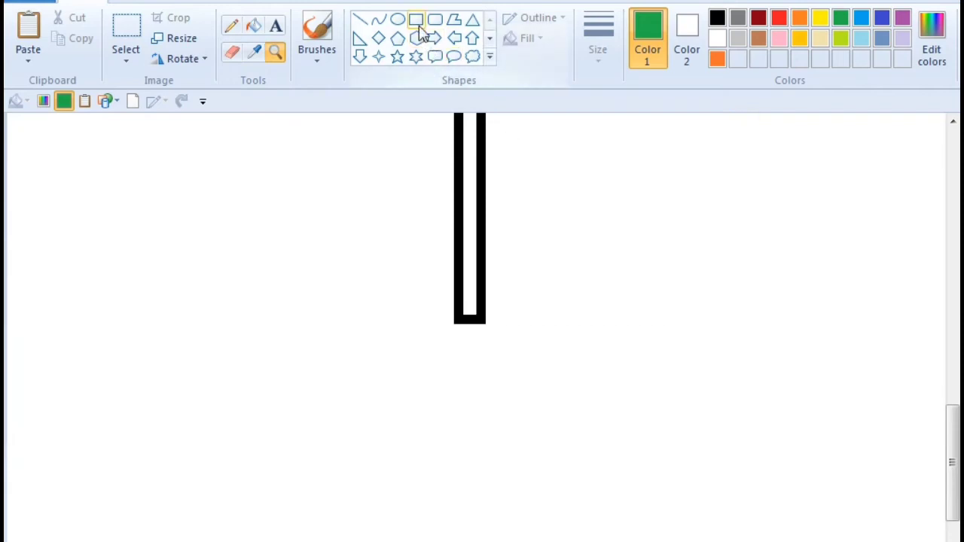
pyautogui.click(418, 22)
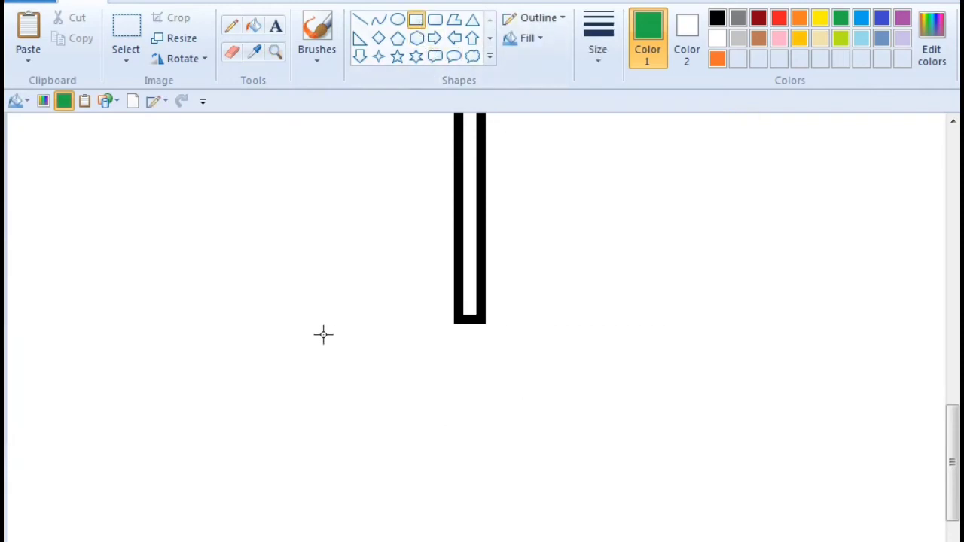
pyautogui.moveTo(316, 332); pyautogui.dragTo(637, 403)
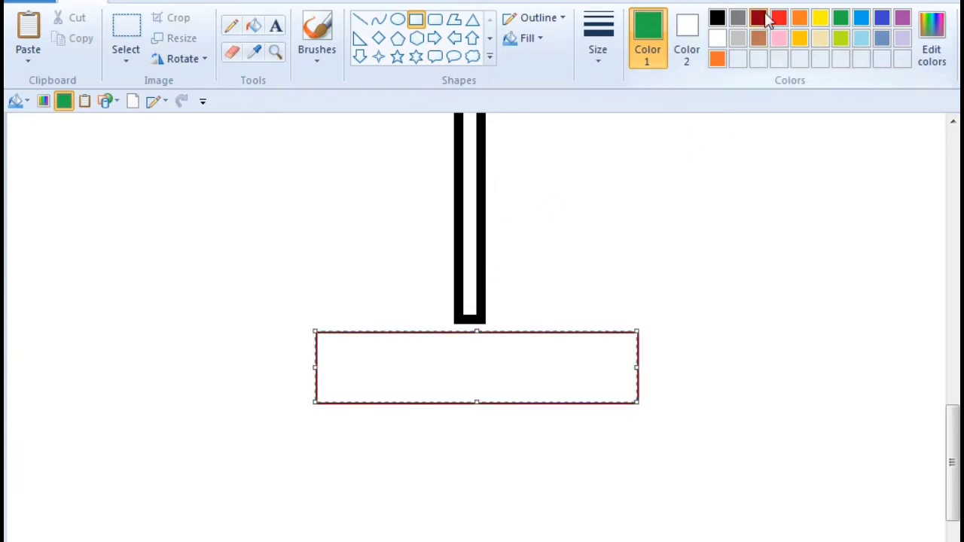
pyautogui.click(760, 20)
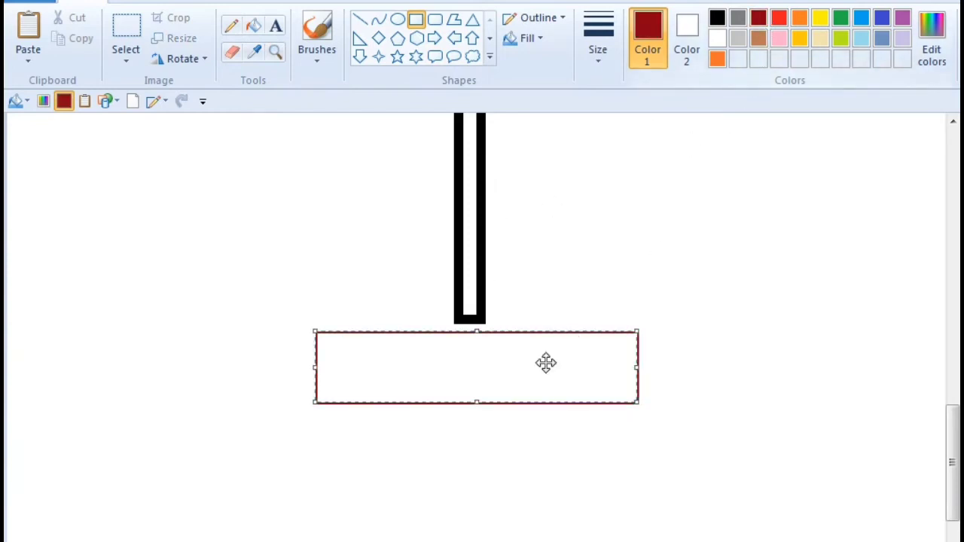
pyautogui.click(610, 53)
pyautogui.click(609, 125)
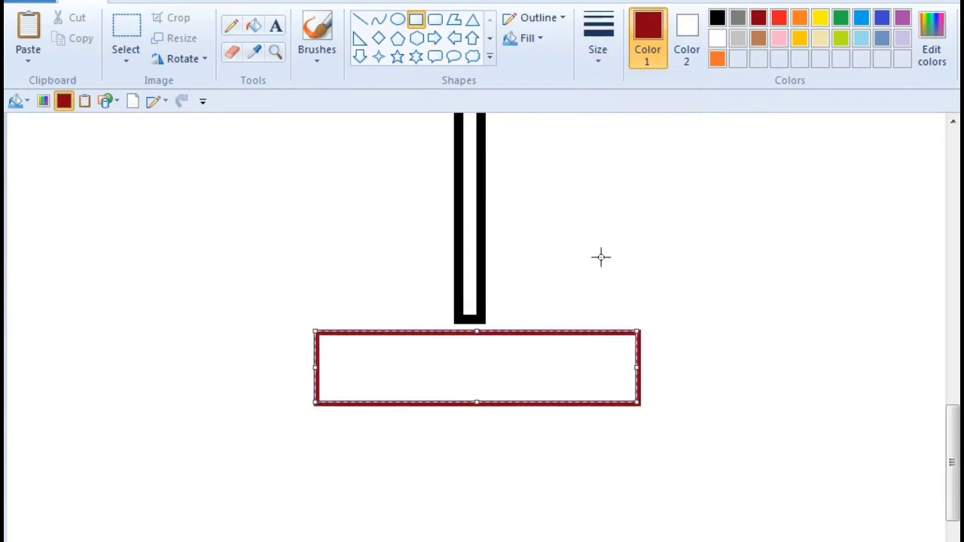
# - Nudge the rectangle up and left until it touches the pole's foot and is centred under it
pyautogui.press('Up')
pyautogui.press('Up')
pyautogui.press('Up')
pyautogui.press('Up')
pyautogui.press('Left')
pyautogui.press('Up')
pyautogui.press('Up')
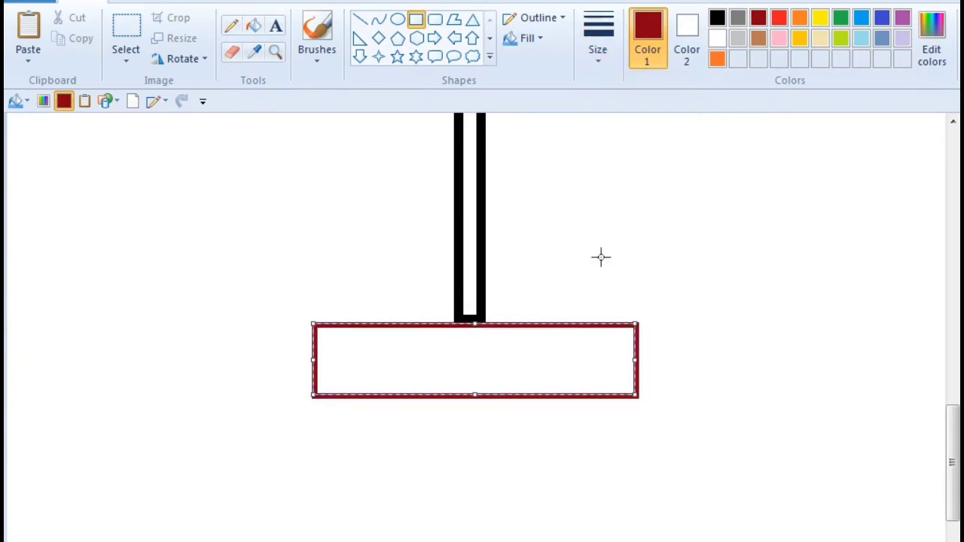
pyautogui.press('Left')
pyautogui.press('Left')
pyautogui.press('Up')
pyautogui.press('Up')
pyautogui.press('Up')
pyautogui.press('Left')
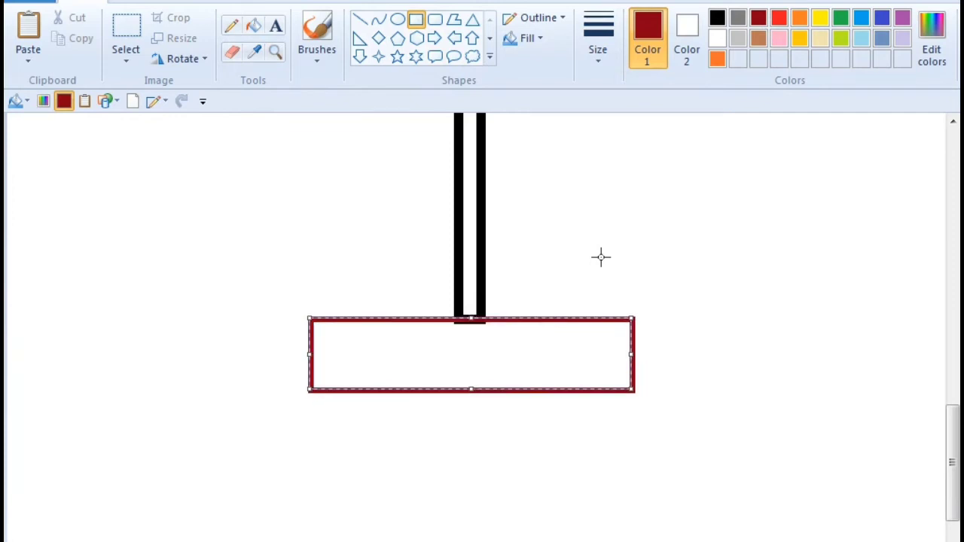
pyautogui.press('Down')
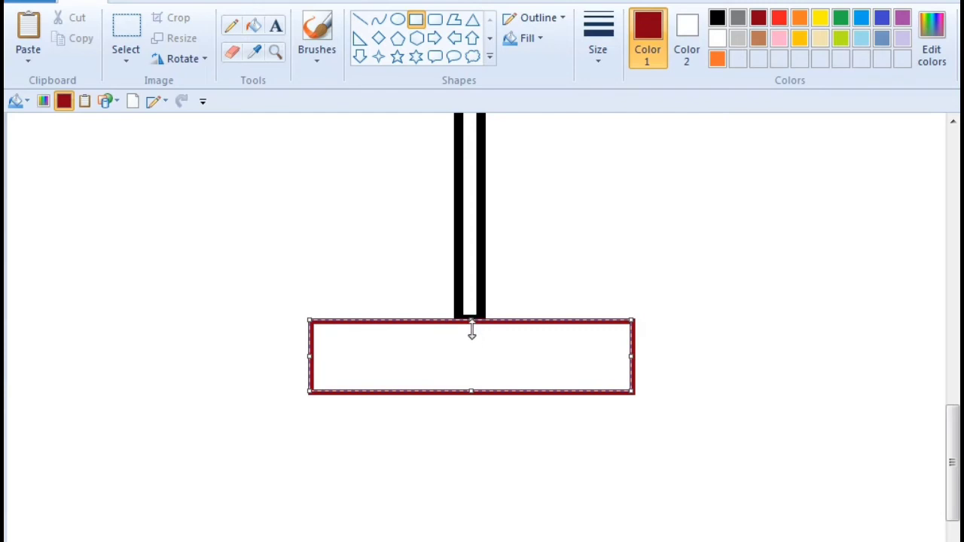
pyautogui.press('Left')
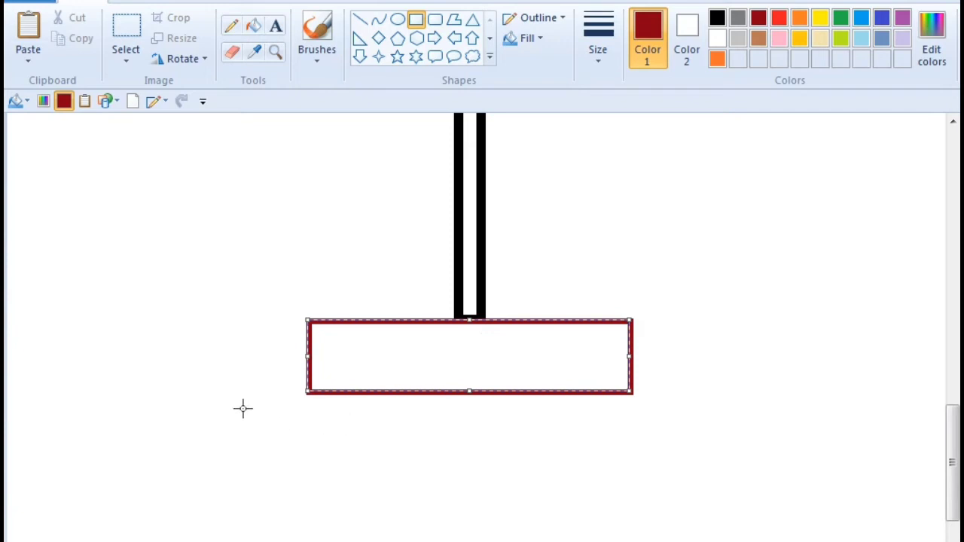
# - Draw a second, wider dark red rectangle beneath the first and nudge it up and left until their edges meet, roughly centred
pyautogui.moveTo(203, 399); pyautogui.dragTo(755, 476)
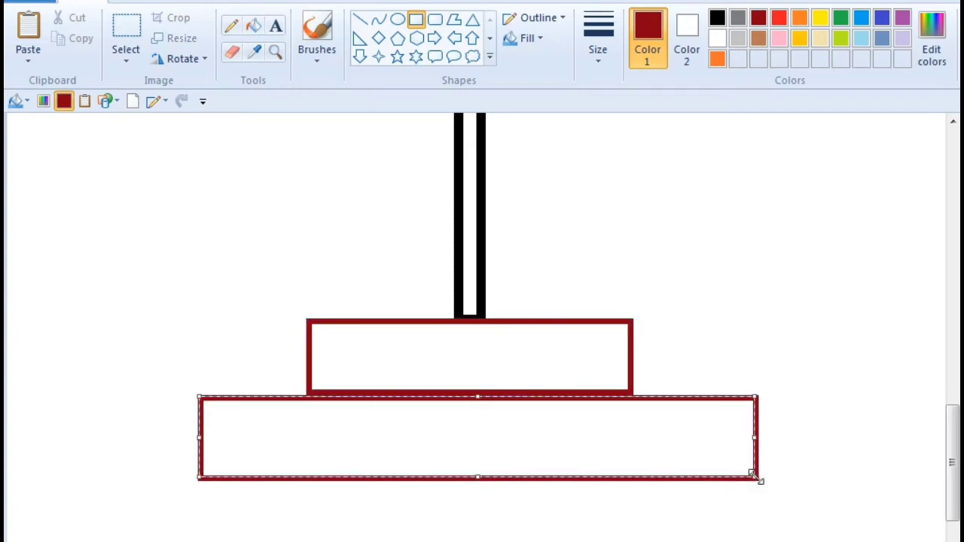
pyautogui.press('Up')
pyautogui.press('Up')
pyautogui.press('Left')
pyautogui.press('Left')
pyautogui.press('Left')
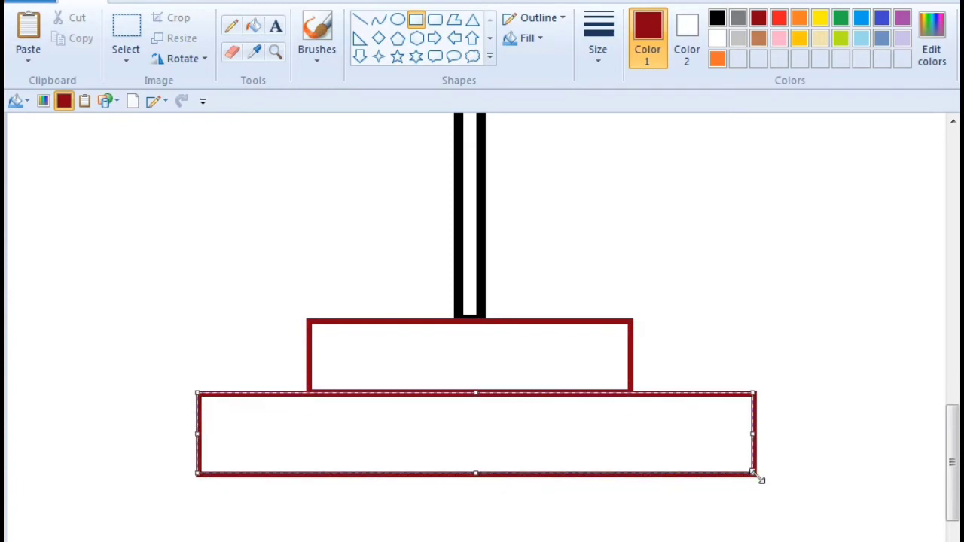
pyautogui.press('Up')
pyautogui.press('Up')
pyautogui.press('Left')
pyautogui.press('Left')
pyautogui.press('Left')
pyautogui.press('Up')
pyautogui.press('Up')
pyautogui.press('Up')
pyautogui.press('Up')
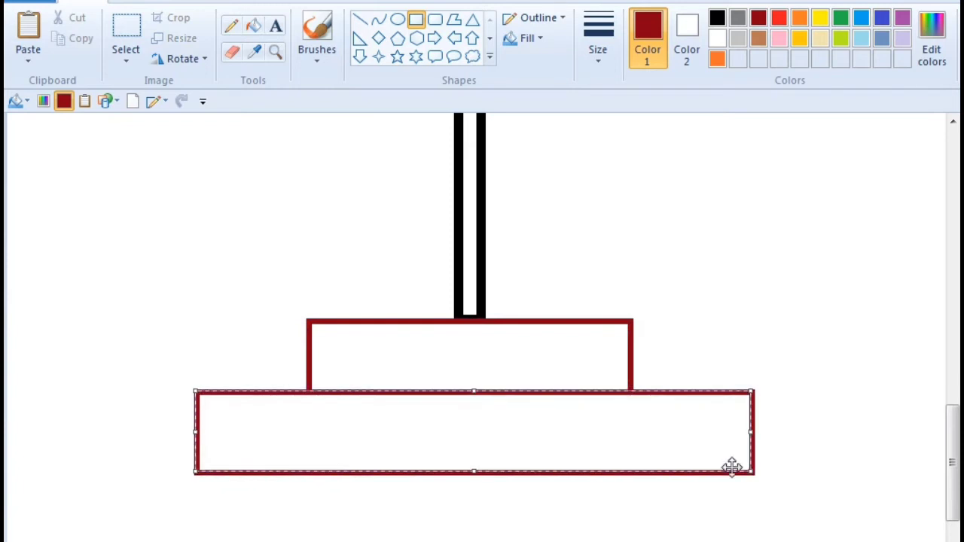
# - Draw a third, widest dark red rectangle of about 433 × 52 px beneath the second and nudge it up until their edges meet
pyautogui.moveTo(62, 482); pyautogui.dragTo(871, 541)
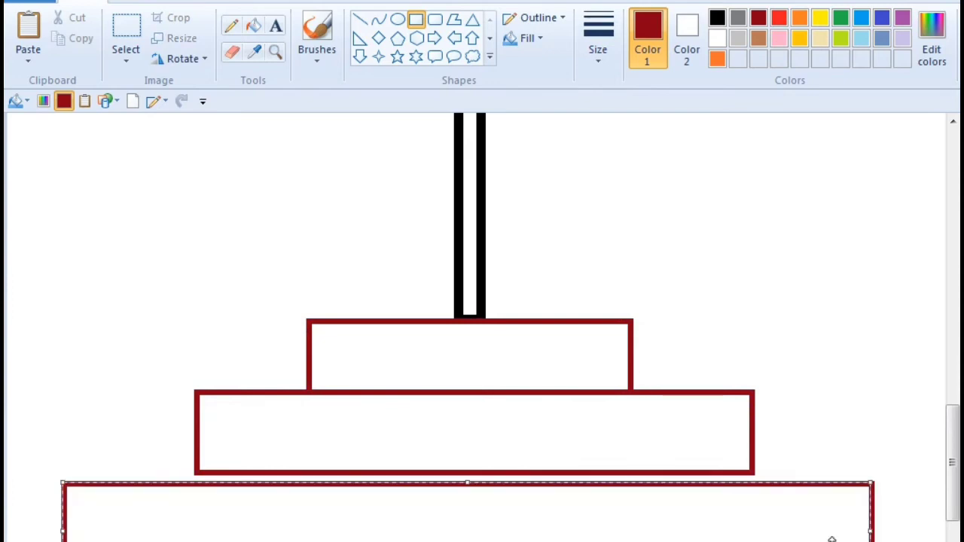
pyautogui.press('Up')
pyautogui.press('Up')
pyautogui.press('Up')
pyautogui.press('Up')
pyautogui.press('Up')
pyautogui.press('Up')
pyautogui.press('Up')
pyautogui.press('Up')
pyautogui.press('Up')
pyautogui.press('Up')
pyautogui.press('Up')
pyautogui.press('Up')
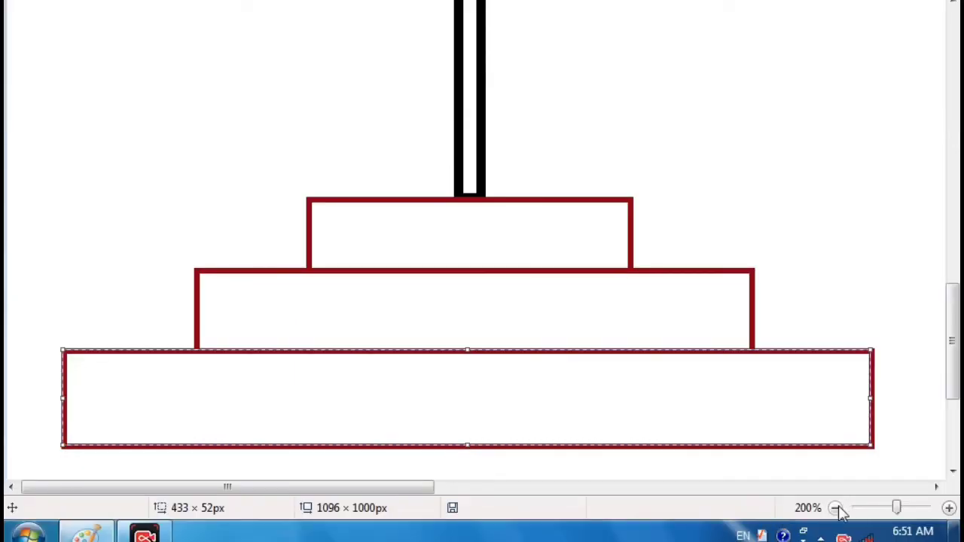
# - Fill the base's lowest tier with green and its top tier with the standard palette orange
pyautogui.click(835, 508)
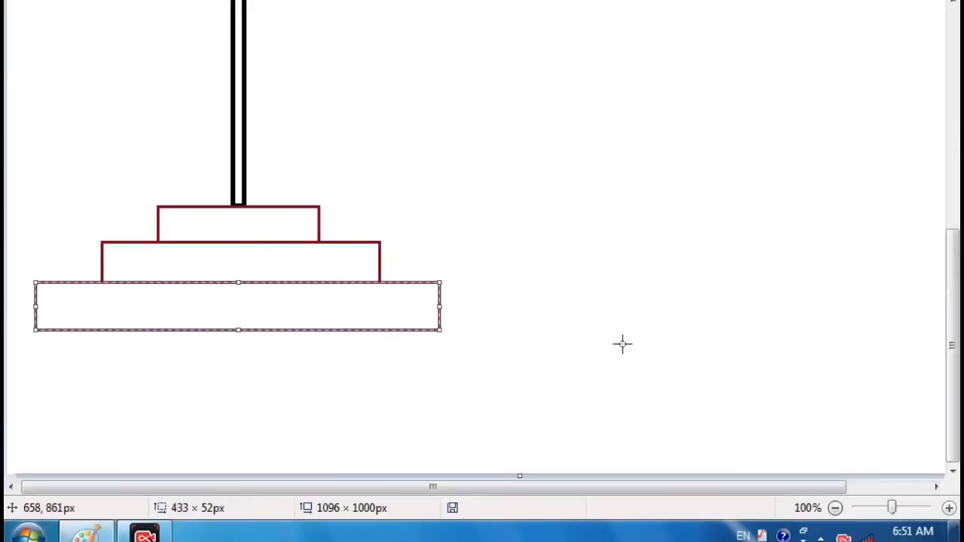
pyautogui.click(835, 508)
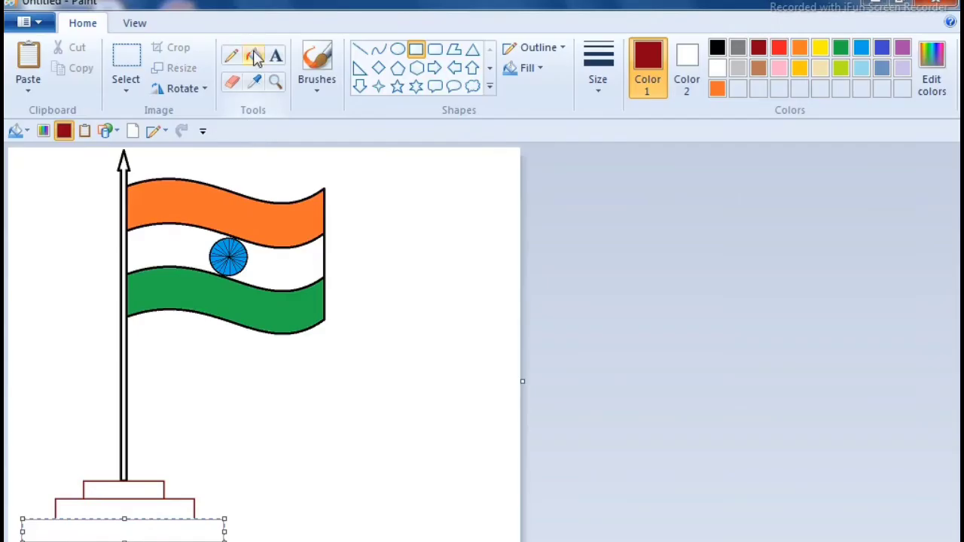
pyautogui.click(255, 57)
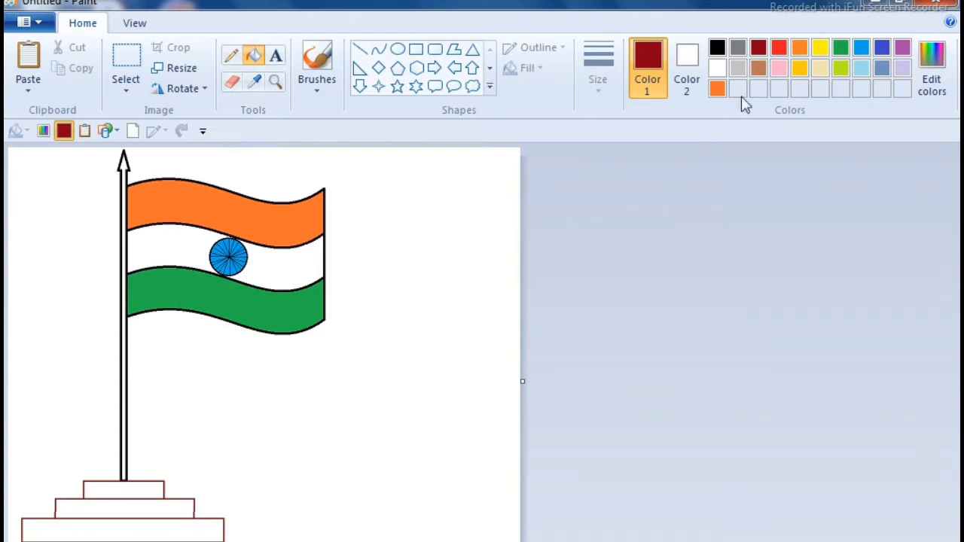
pyautogui.click(840, 49)
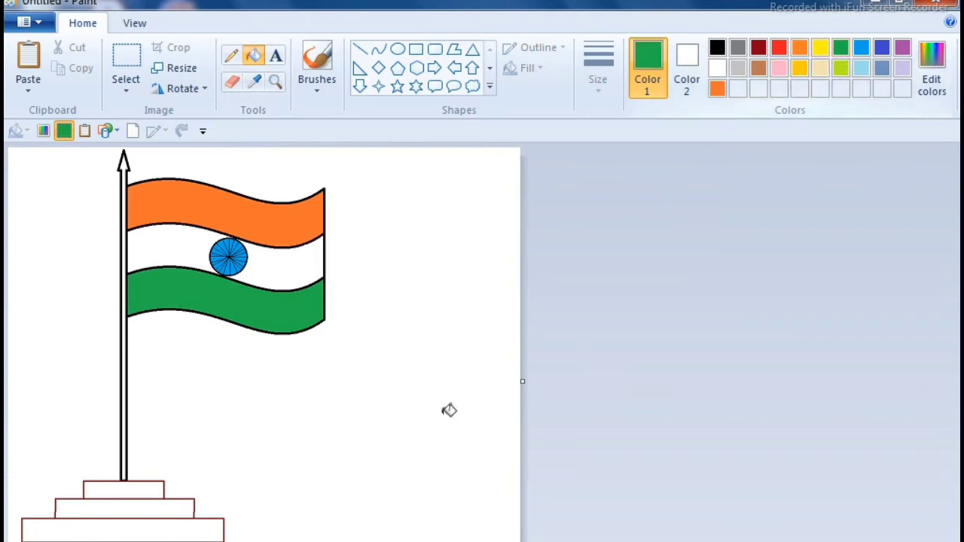
pyautogui.click(169, 526)
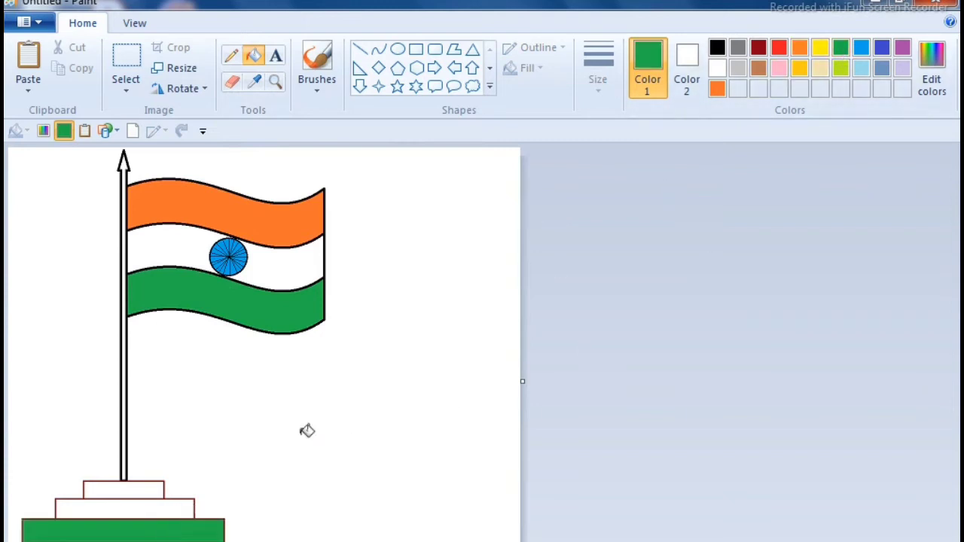
pyautogui.click(798, 48)
pyautogui.click(142, 484)
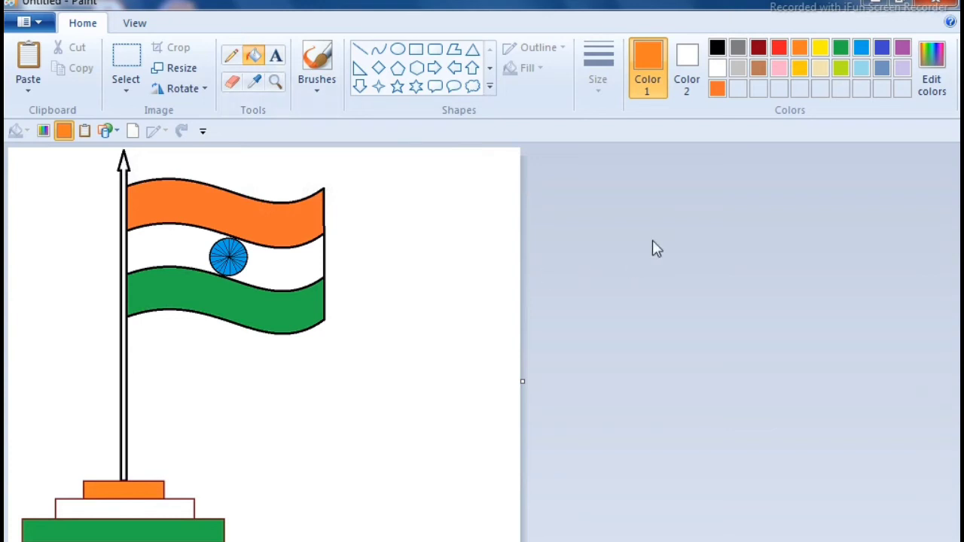
# - Fill the flagpole and its arrowhead tip with indigo blue
pyautogui.click(881, 50)
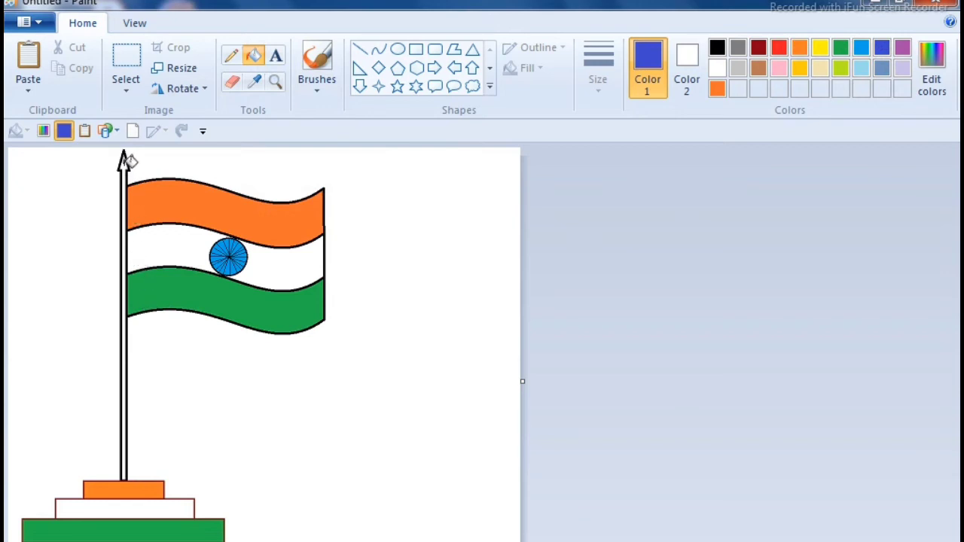
pyautogui.click(125, 166)
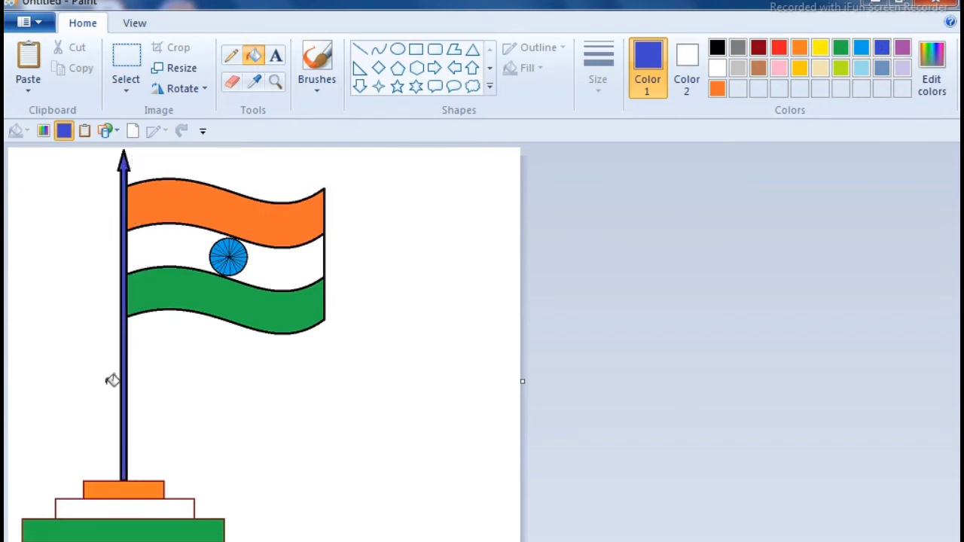
pyautogui.click(276, 82)
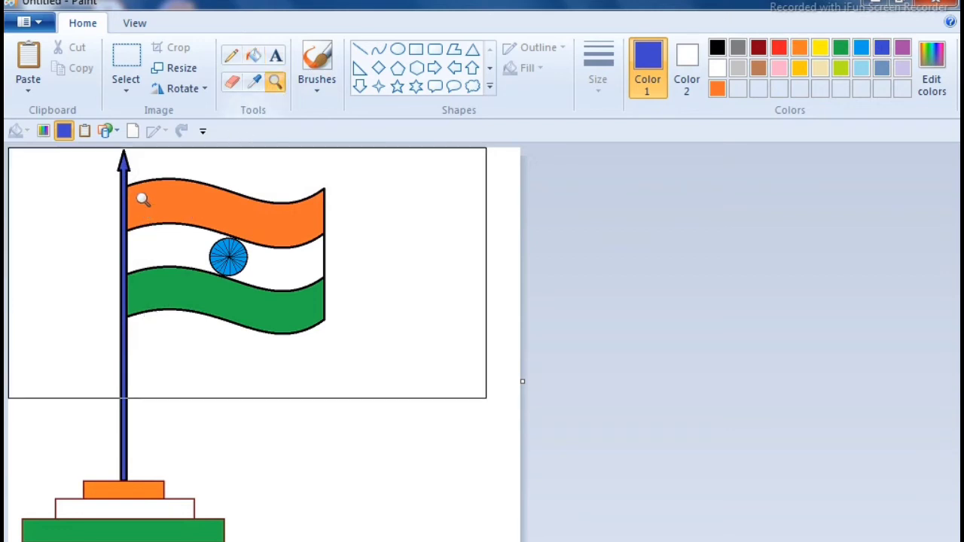
pyautogui.click(141, 197)
pyautogui.click(215, 196)
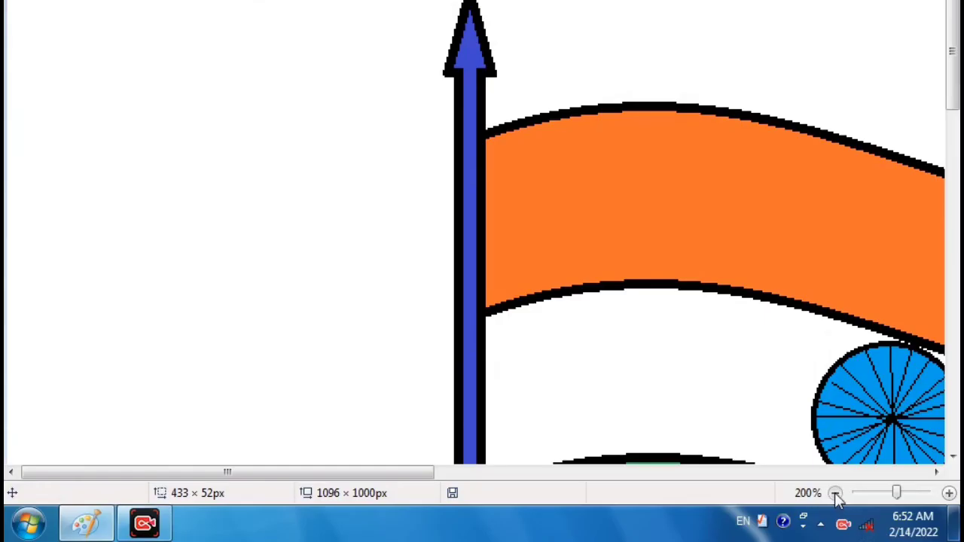
pyautogui.click(834, 493)
pyautogui.click(835, 493)
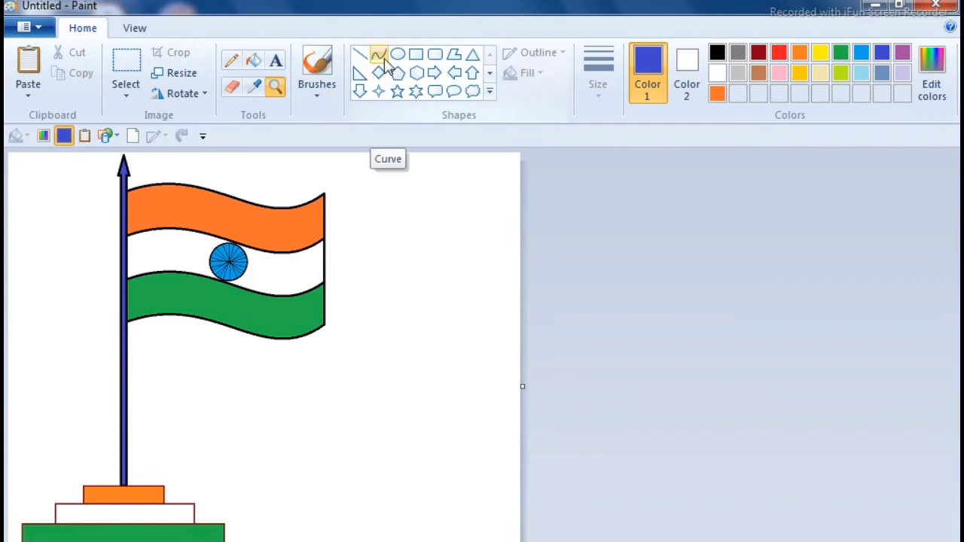
# - Draw an orange S-shaped curve as a rope from the flag's upper corner at the pole down to the pole's foot, weaving across the pole
pyautogui.click(384, 57)
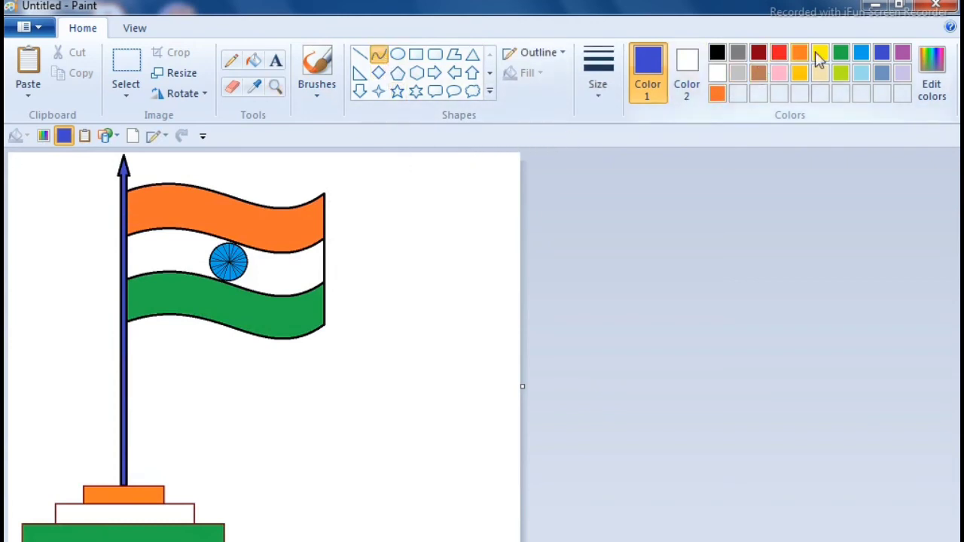
pyautogui.click(718, 95)
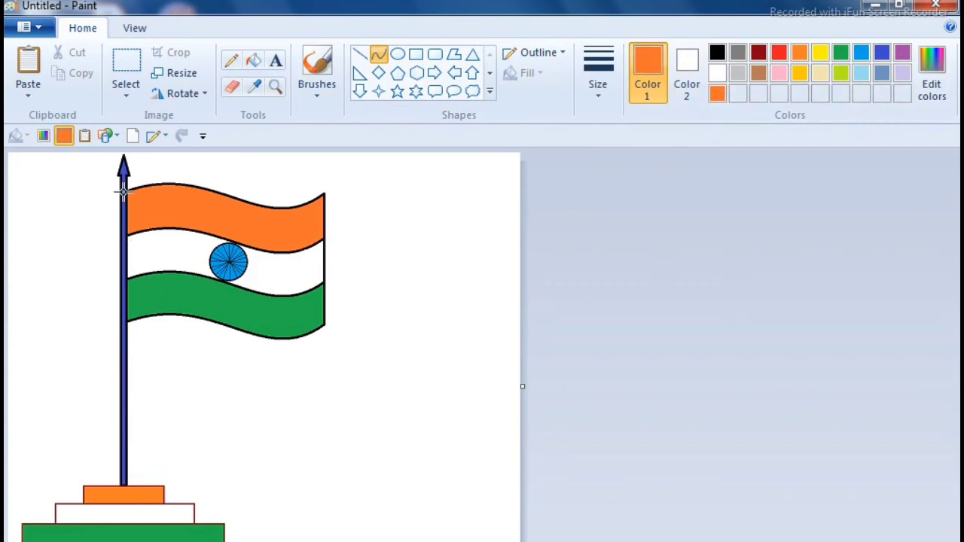
pyautogui.moveTo(123, 193); pyautogui.dragTo(125, 491)
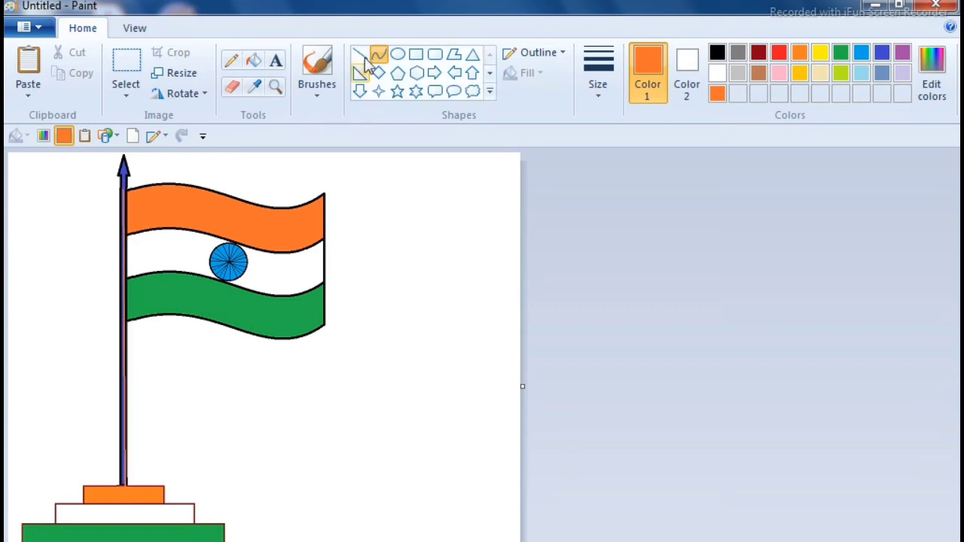
pyautogui.click(382, 54)
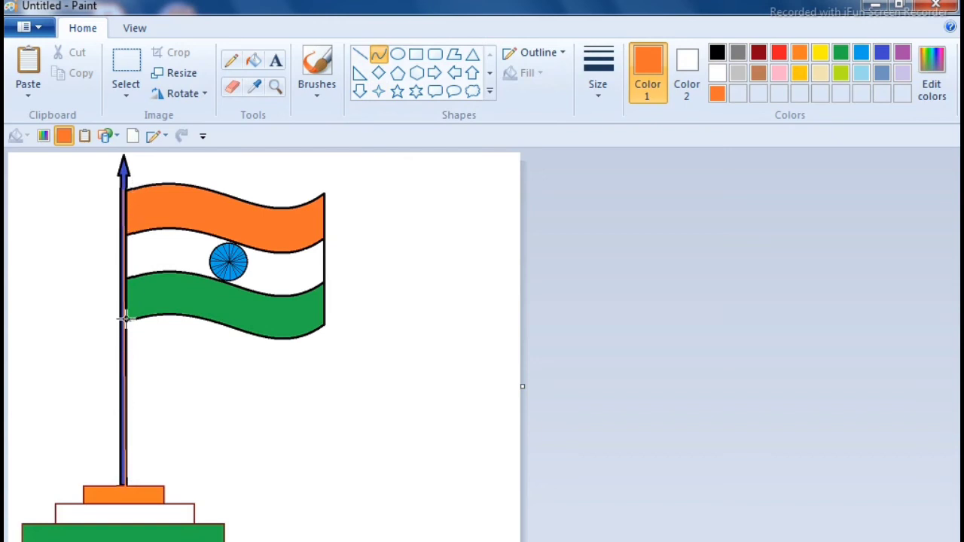
pyautogui.moveTo(125, 305); pyautogui.dragTo(47, 296)
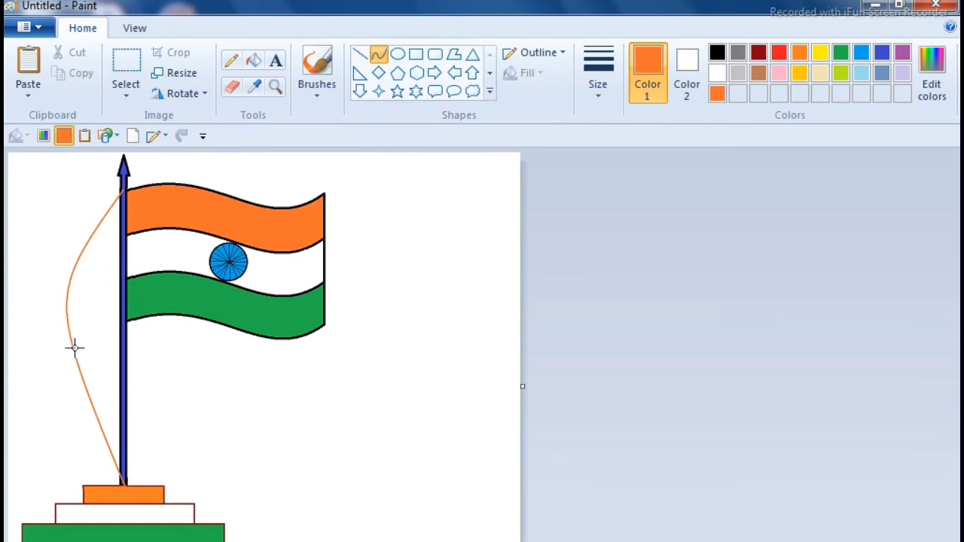
pyautogui.moveTo(73, 347); pyautogui.dragTo(206, 364)
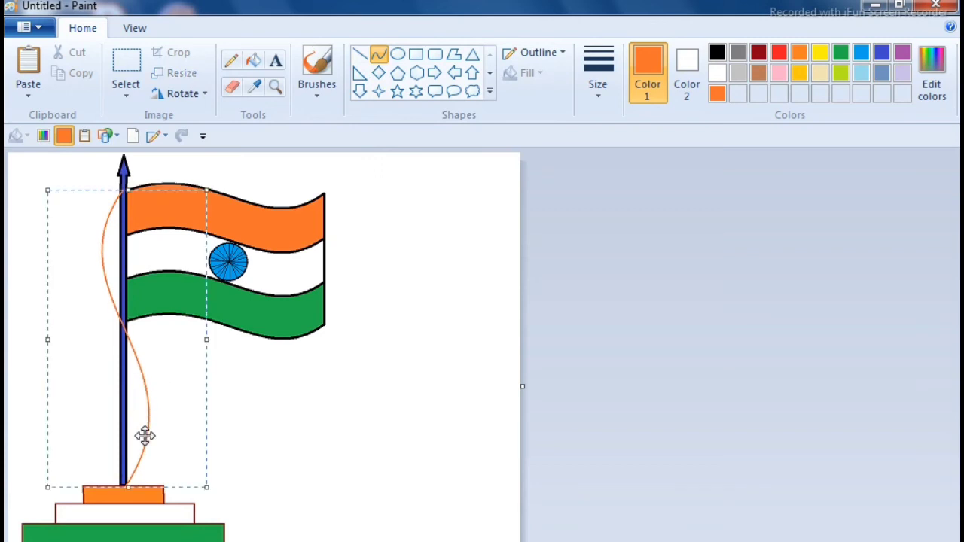
pyautogui.click(372, 404)
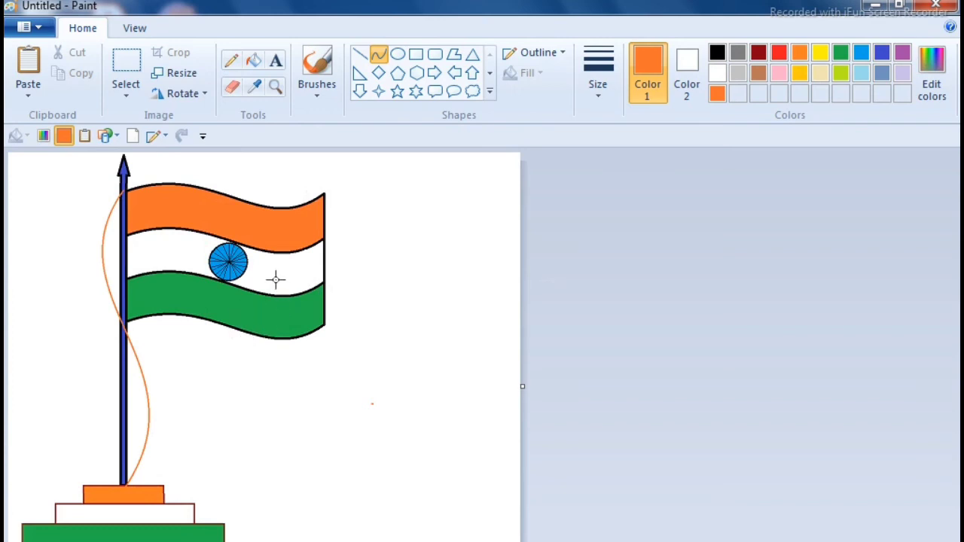
# - Add the text "Flag" on the empty canvas below the flag and select the word
pyautogui.click(277, 63)
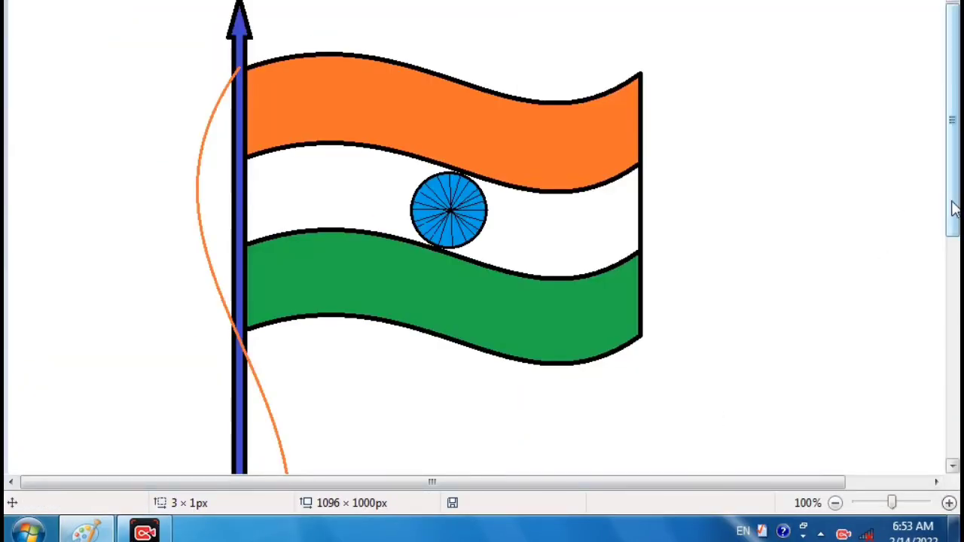
pyautogui.moveTo(954, 220); pyautogui.dragTo(956, 312)
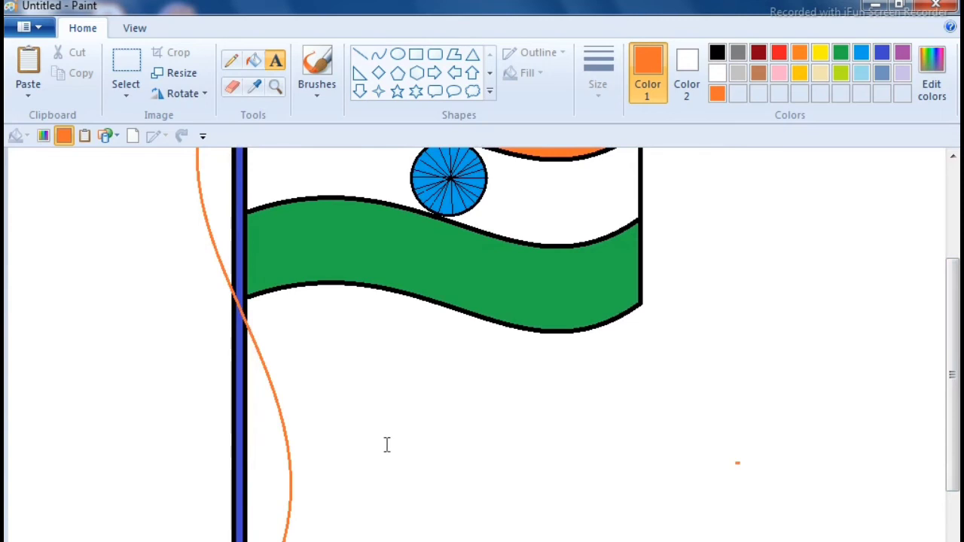
pyautogui.click(386, 445)
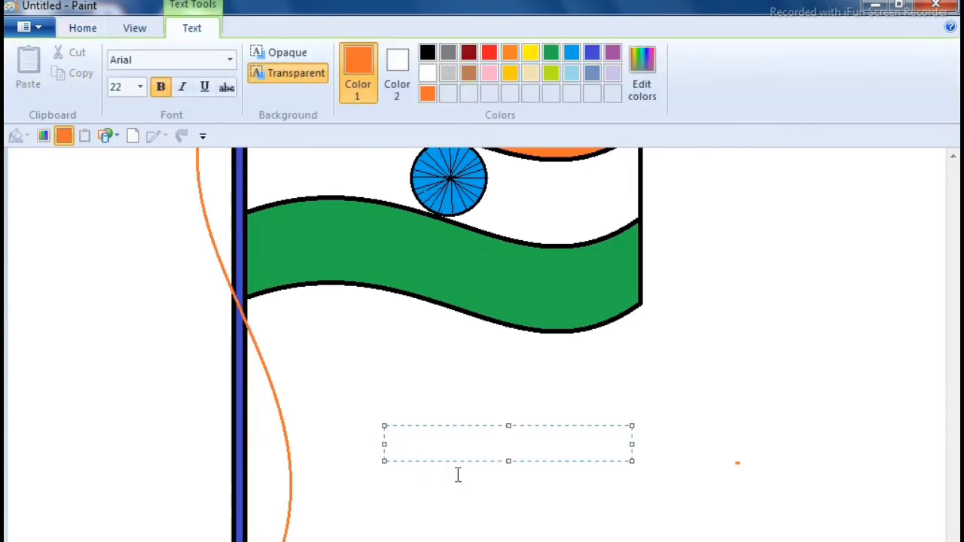
pyautogui.write('Flag')
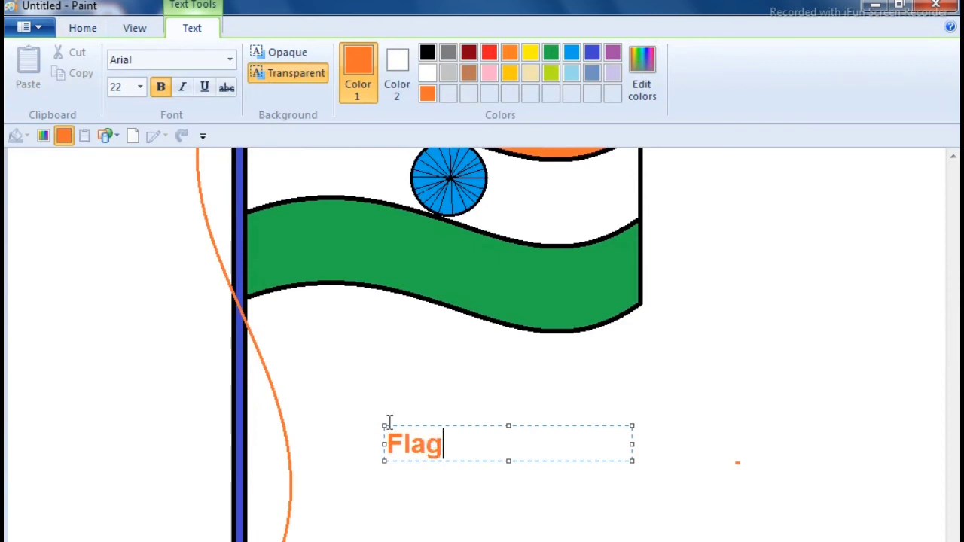
pyautogui.moveTo(458, 447); pyautogui.dragTo(380, 441)
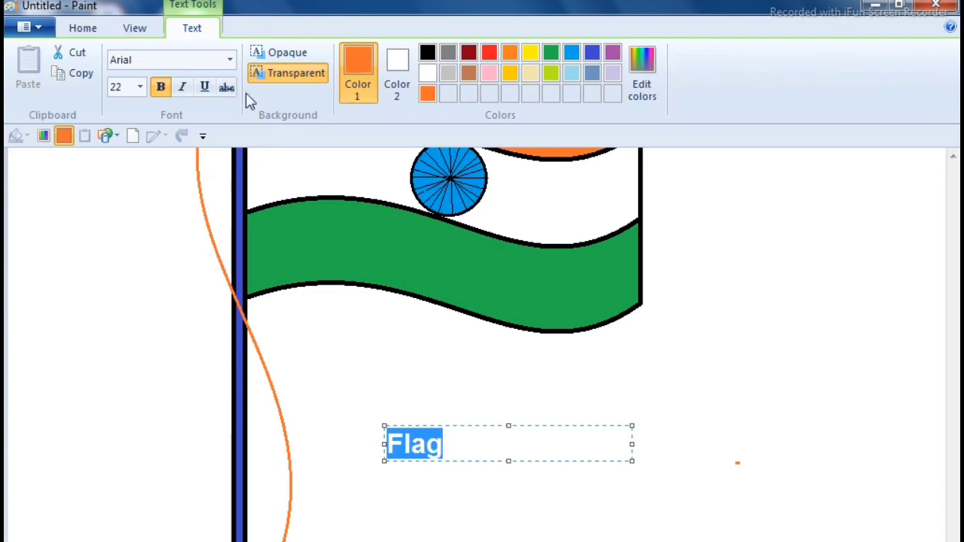
# - Set the selected word "Flag" in Berlin Sans FB Demi at size 26
pyautogui.click(231, 62)
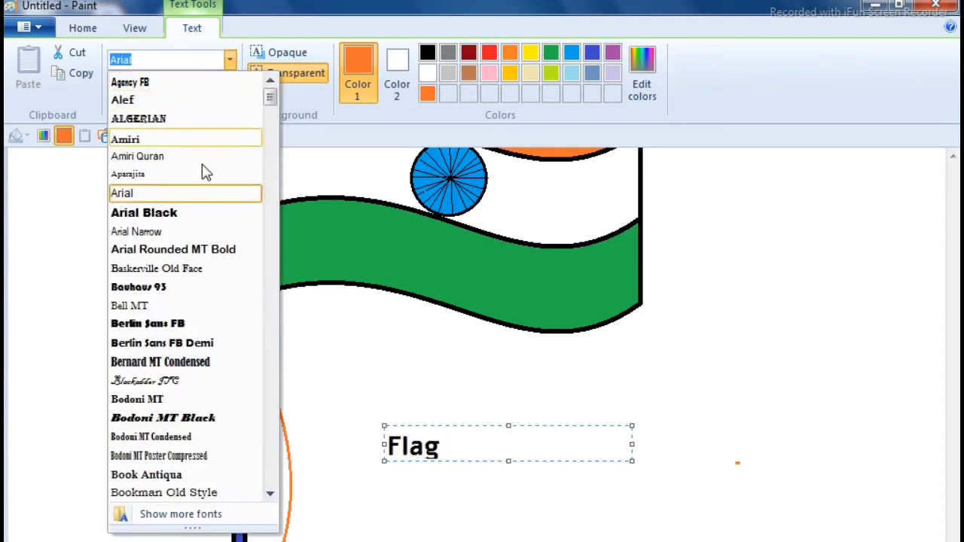
pyautogui.click(188, 343)
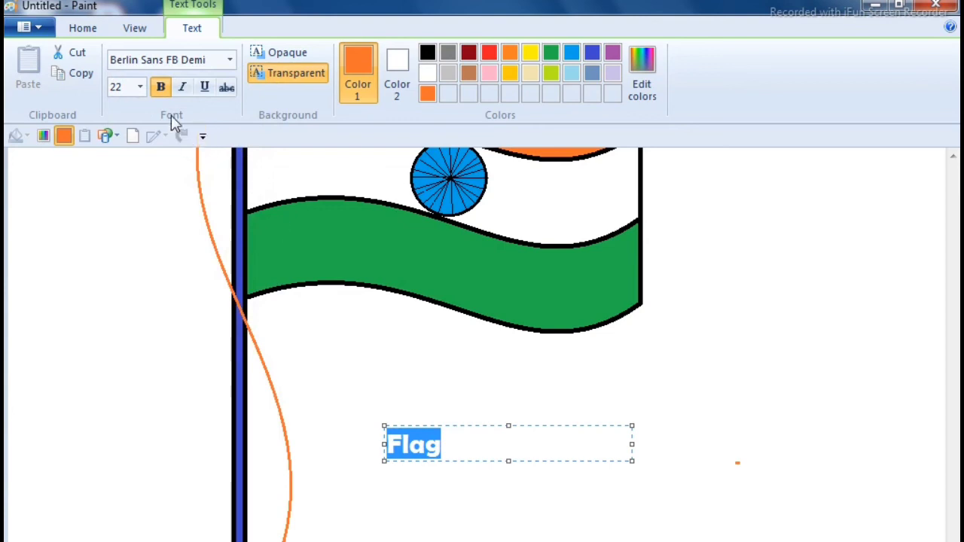
pyautogui.click(139, 87)
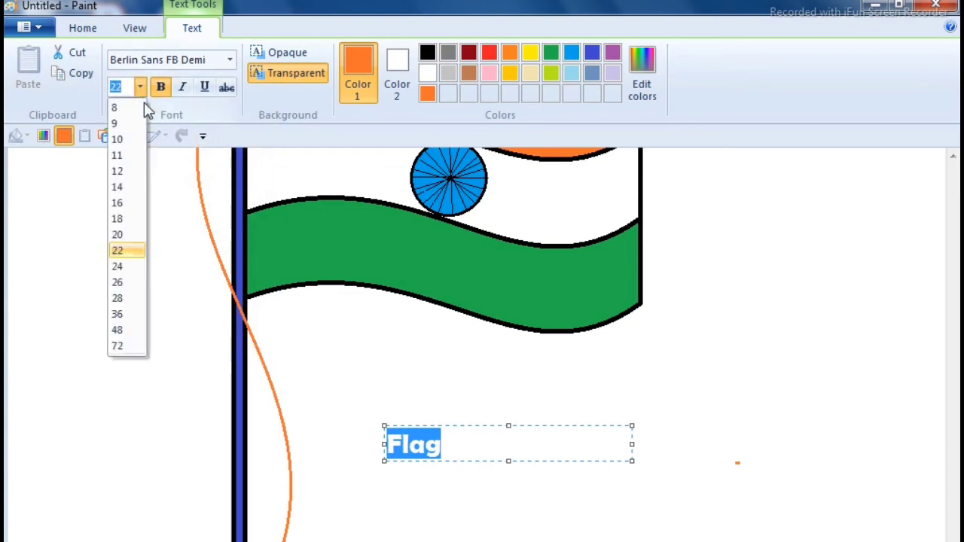
pyautogui.click(126, 286)
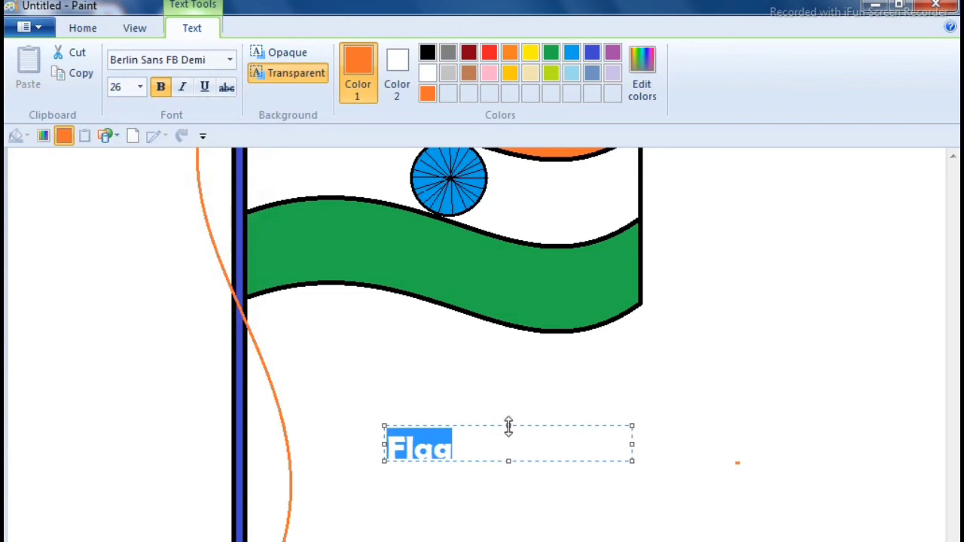
# - Enlarge the text box upward and to the right, and set the word "Flag" in Bell MT at size 48
pyautogui.moveTo(508, 425); pyautogui.dragTo(514, 350)
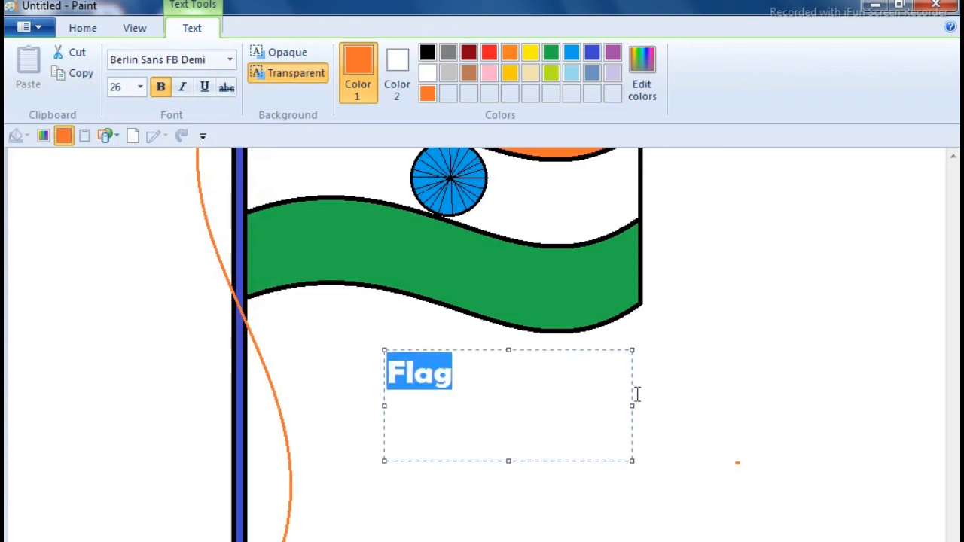
pyautogui.moveTo(632, 404); pyautogui.dragTo(683, 404)
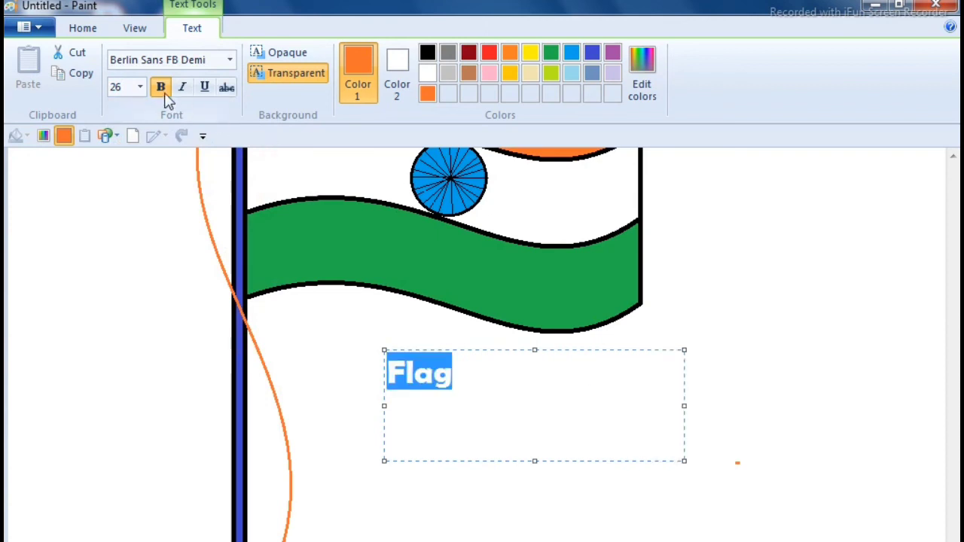
pyautogui.click(139, 88)
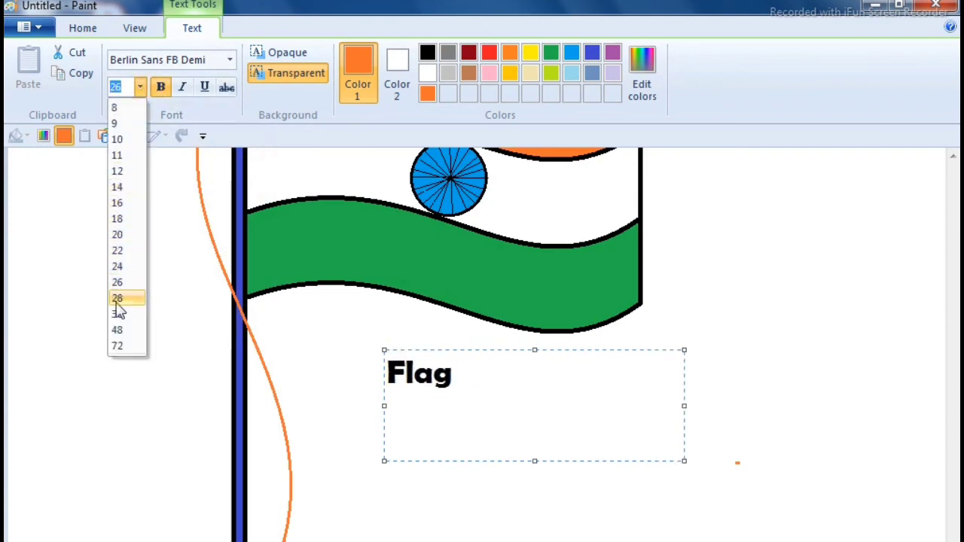
pyautogui.click(118, 330)
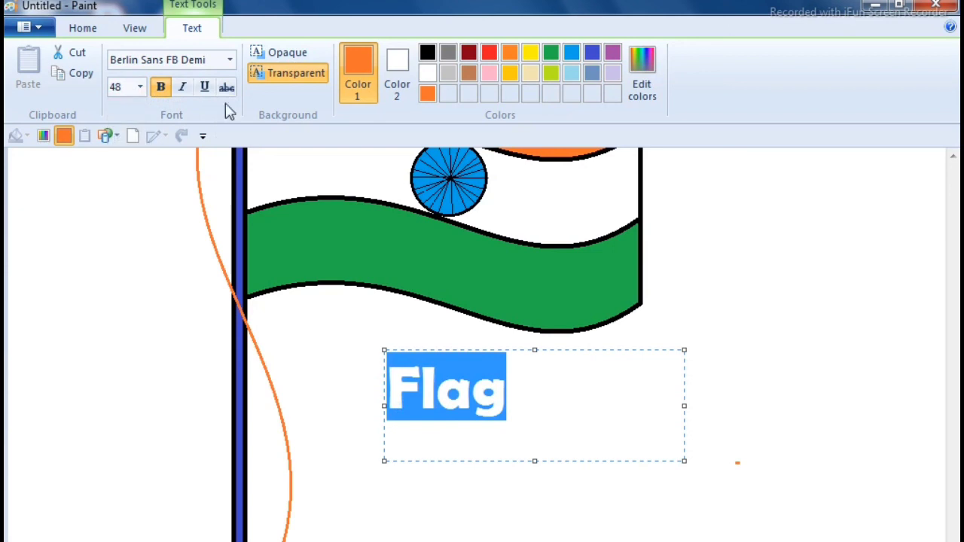
pyautogui.click(229, 59)
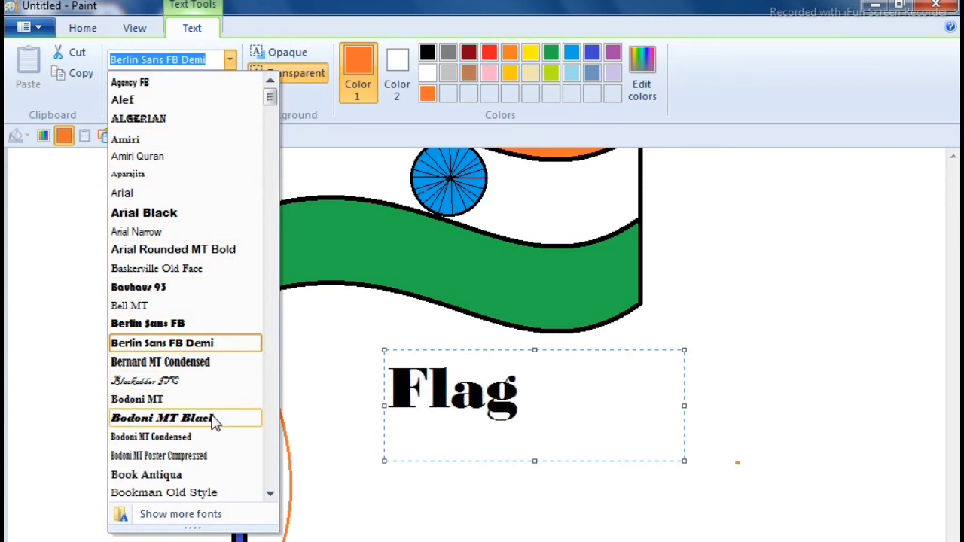
pyautogui.click(215, 305)
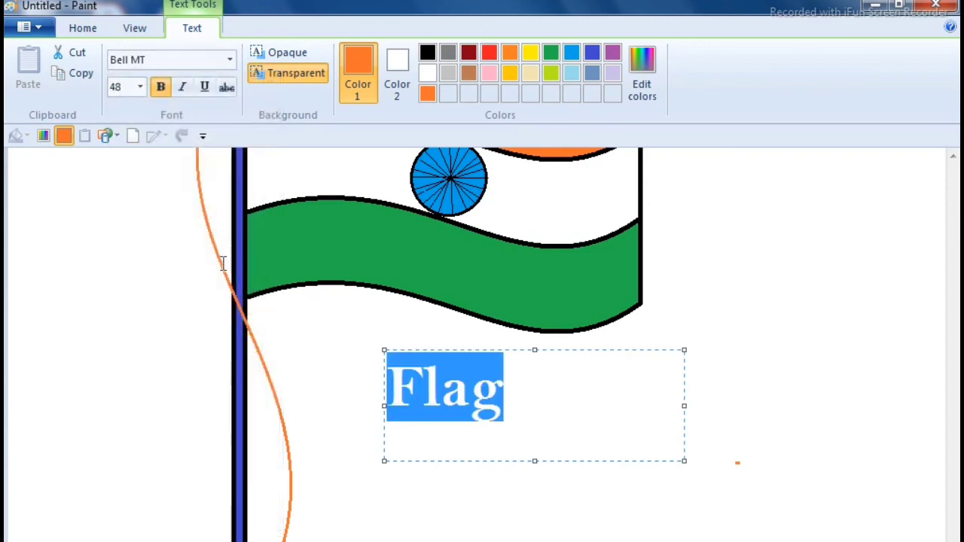
# - Try italic, underline and strikethrough on the word "Flag", switching each one off again
pyautogui.click(186, 97)
pyautogui.click(208, 88)
pyautogui.click(207, 88)
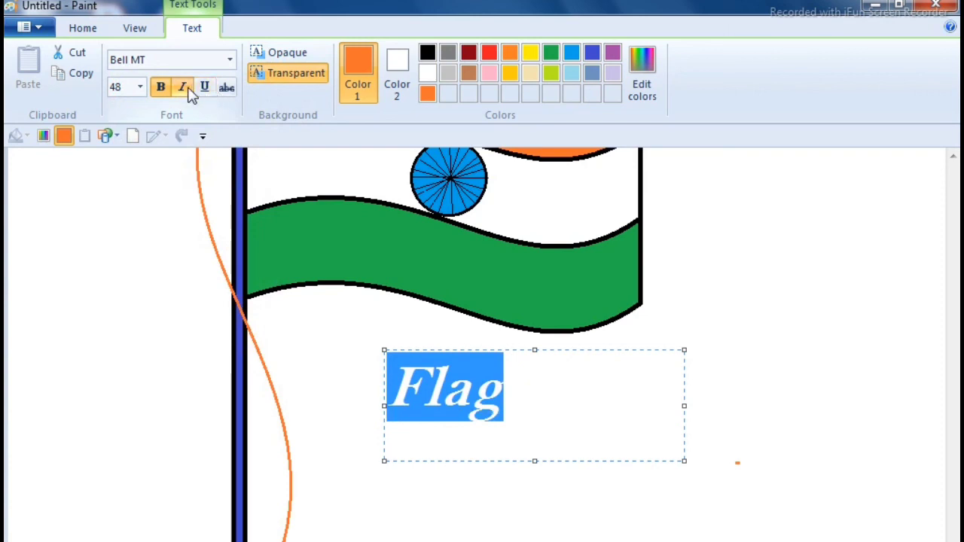
pyautogui.click(189, 89)
pyautogui.click(227, 89)
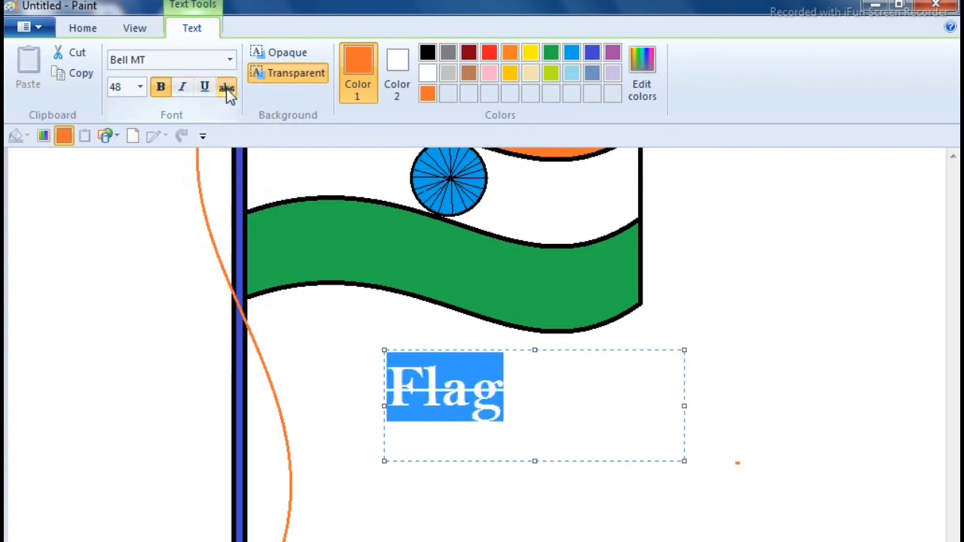
pyautogui.click(227, 89)
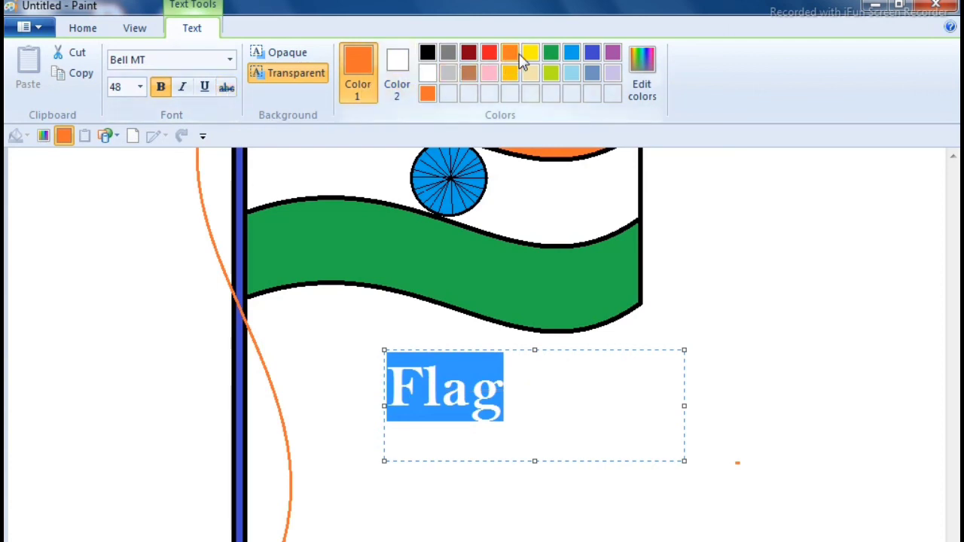
# - Colour the word "Flag" indigo and commit the text to the canvas
pyautogui.click(592, 54)
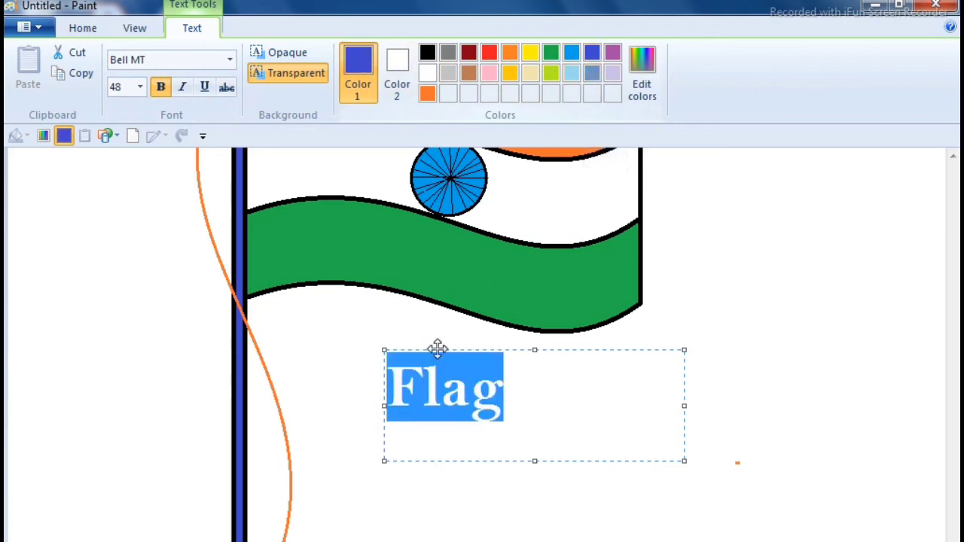
pyautogui.click(700, 397)
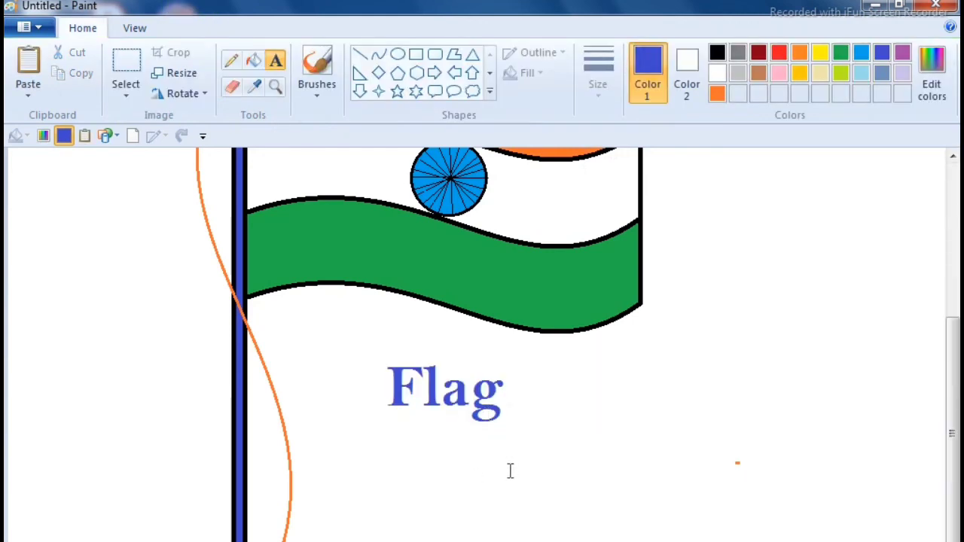
# - Draw three small indigo four-point stars below the word "Flag", to the right of the pole
pyautogui.scroll(-3, 509, 464)
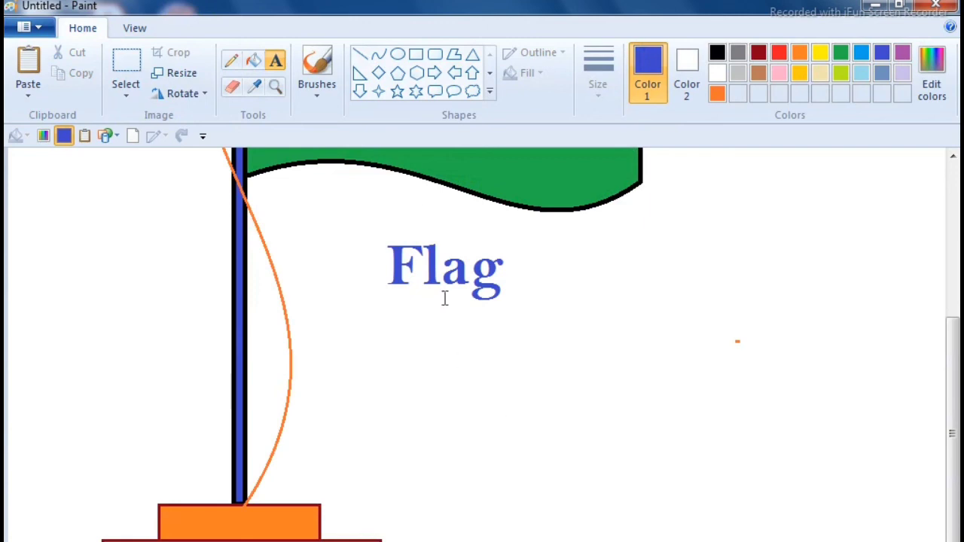
pyautogui.click(378, 91)
pyautogui.moveTo(420, 442)
pyautogui.mouseDown()
pyautogui.moveTo(444, 471)
pyautogui.moveTo(553, 518)
pyautogui.mouseUp()
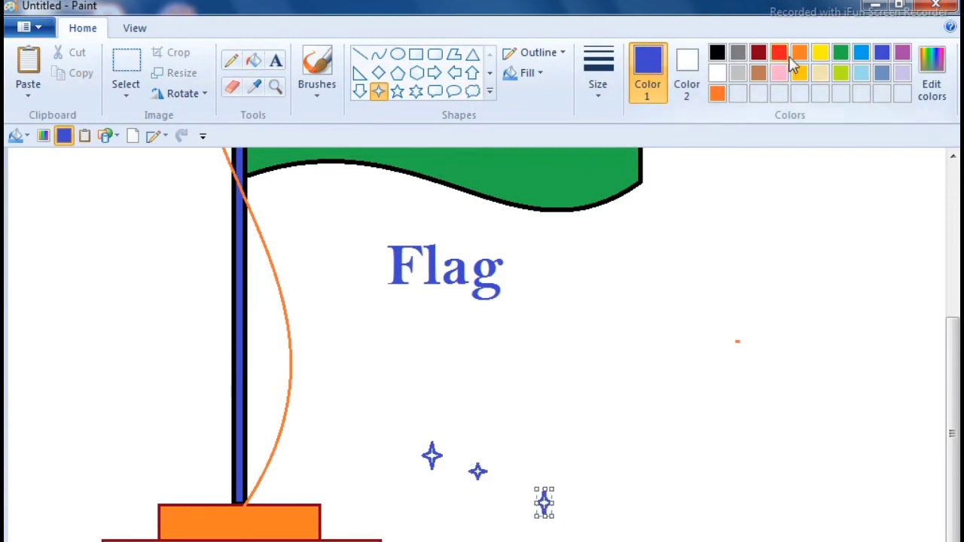
# - Recolour the last drawn star orange and draw a wide, flat orange four-point star above it
pyautogui.click(798, 52)
pyautogui.moveTo(498, 441); pyautogui.dragTo(521, 457)
pyautogui.moveTo(521, 444); pyautogui.dragTo(537, 462)
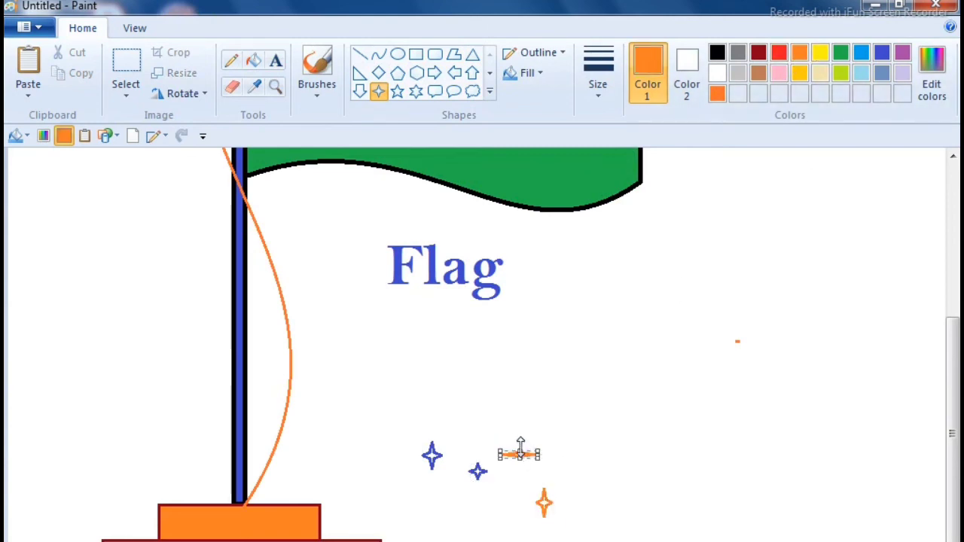
# - Recolour the flat star yellow and scatter five more small yellow four-point stars around the others, plus a tiny one beside the cluster
pyautogui.click(820, 54)
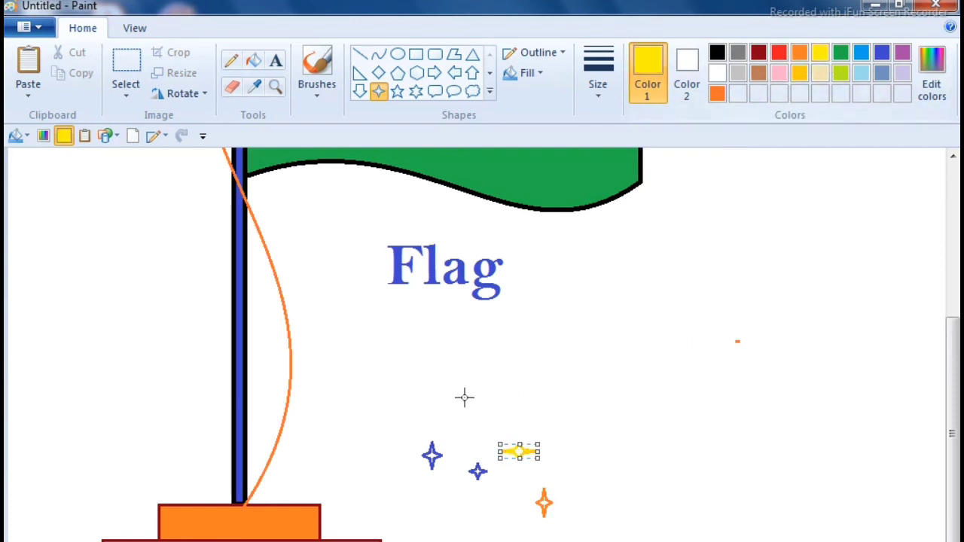
pyautogui.moveTo(464, 398)
pyautogui.mouseDown()
pyautogui.moveTo(477, 415)
pyautogui.moveTo(519, 430)
pyautogui.mouseUp()
pyautogui.moveTo(495, 505); pyautogui.dragTo(520, 528)
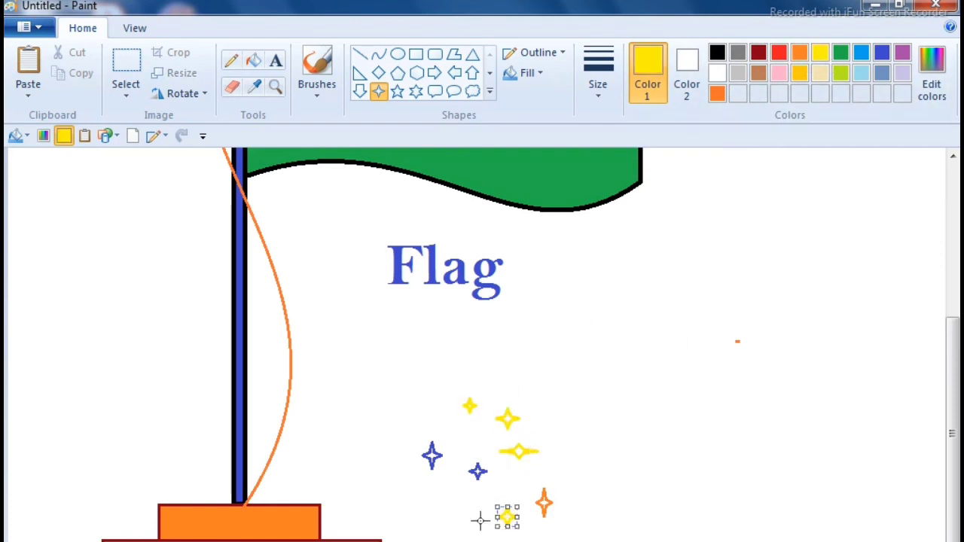
pyautogui.moveTo(440, 502); pyautogui.dragTo(456, 524)
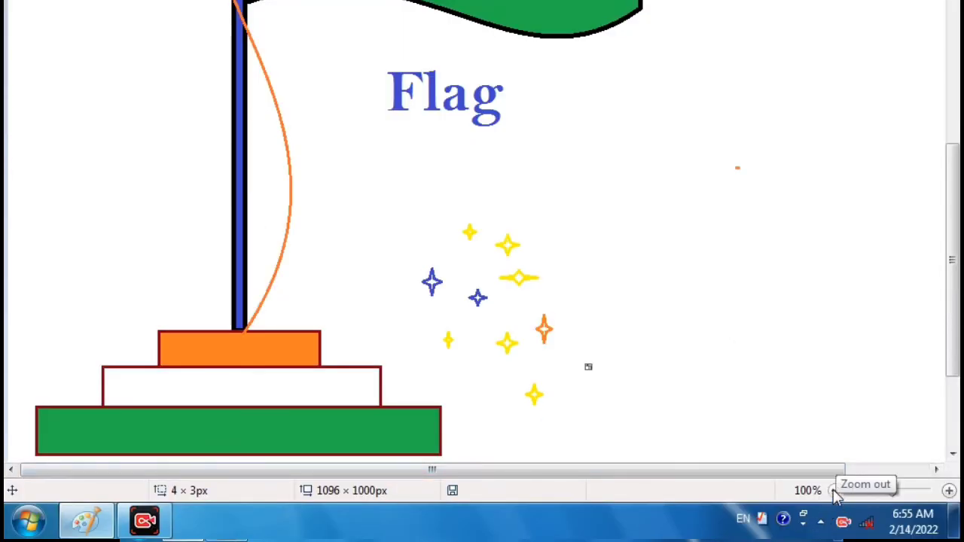
pyautogui.click(835, 491)
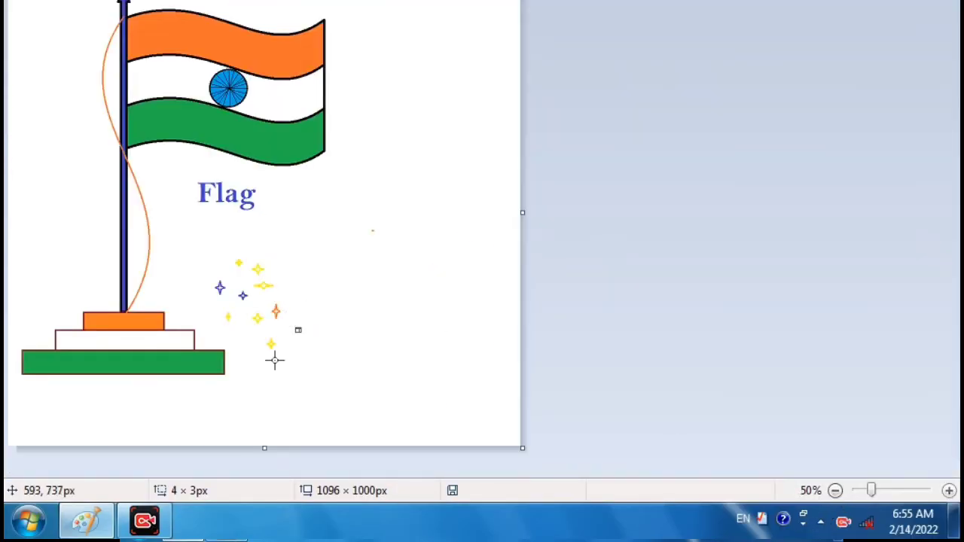